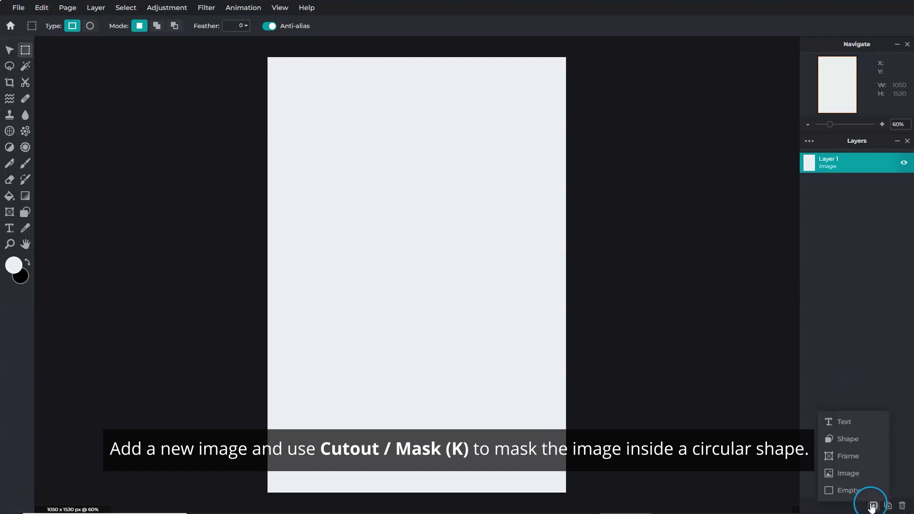
Add the tree image as a new layer, scaled to about 789 × 1006 px and placed at about X 146, Y 206
left_click(861, 479)
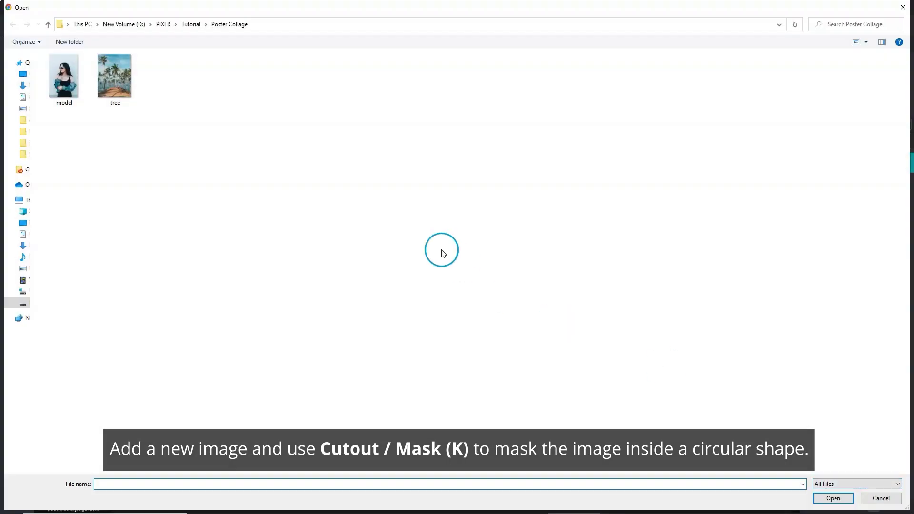
left_click(127, 89)
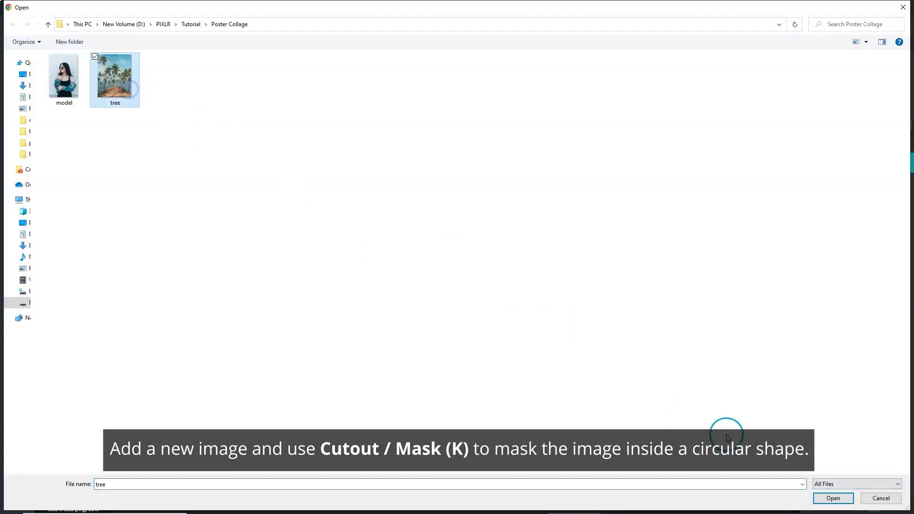
left_click(831, 498)
left_click_drag(589, 493, 469, 313)
left_click_drag(434, 164, 474, 224)
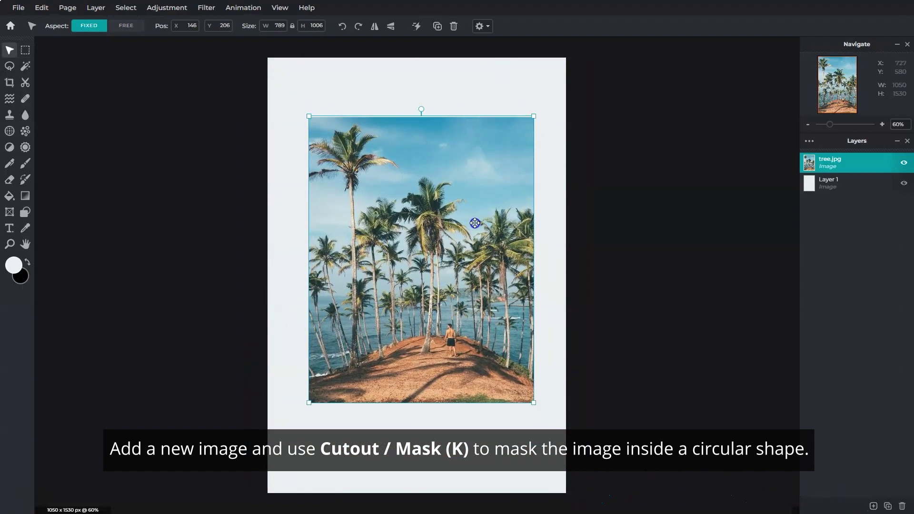
Mask the tree image to a circle with the Cutout tool and move it to about X 131, Y 188
left_click(26, 86)
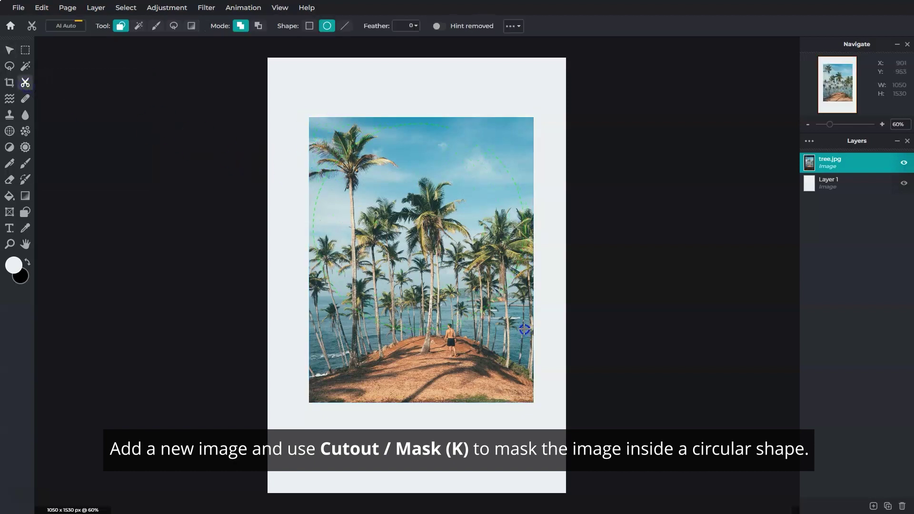
left_click_drag(524, 329, 525, 329)
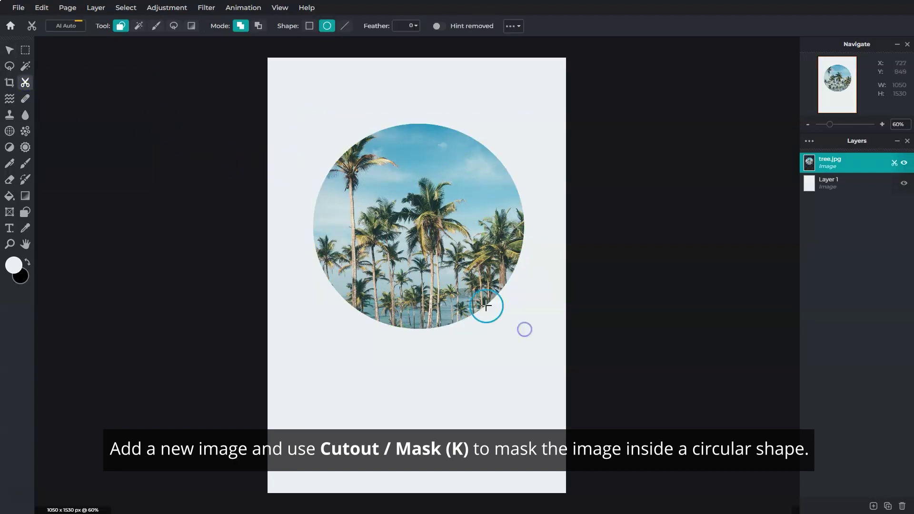
left_click(10, 51)
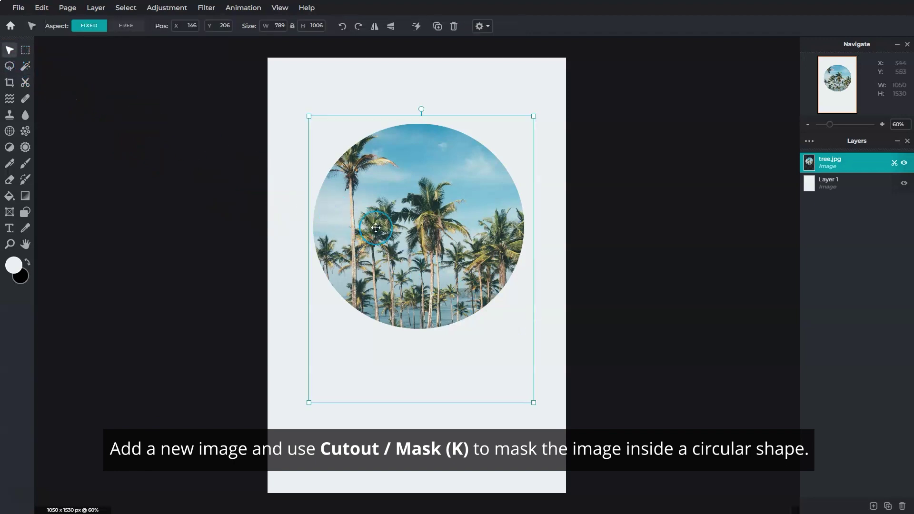
left_click_drag(399, 233, 395, 228)
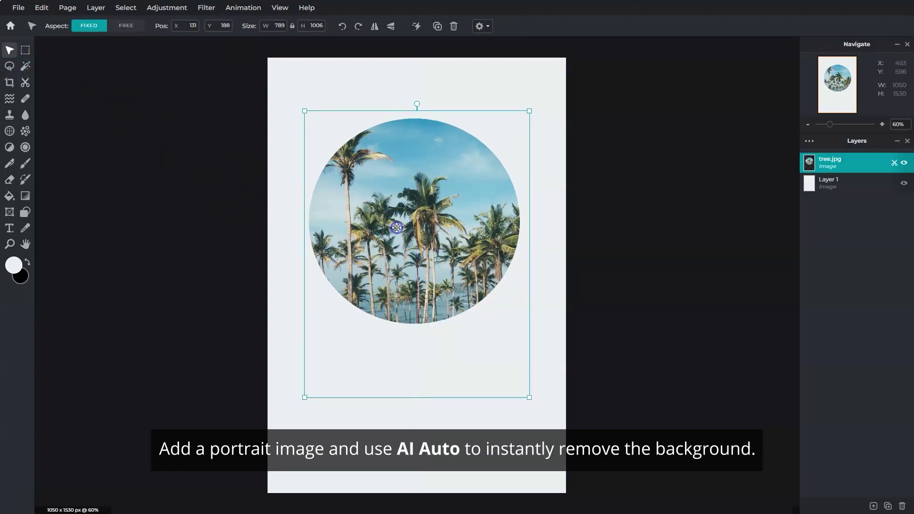
Add the model image as a new layer, scaled to about 696 × 1039 px and placed at about X 158, Y 188
left_click(874, 506)
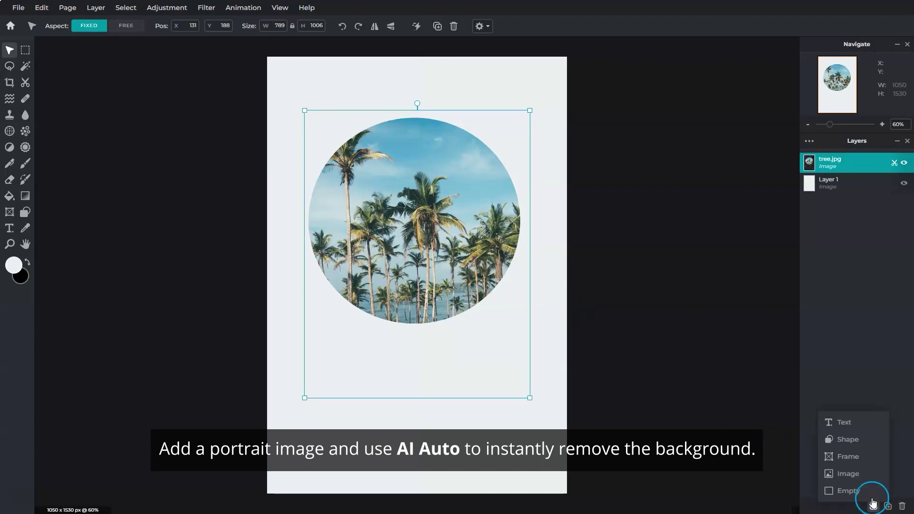
left_click(866, 479)
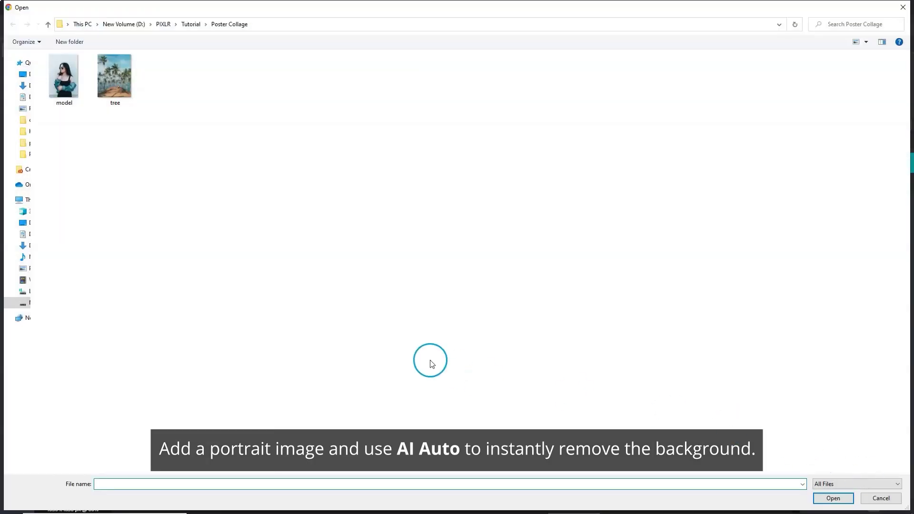
double_click(65, 86)
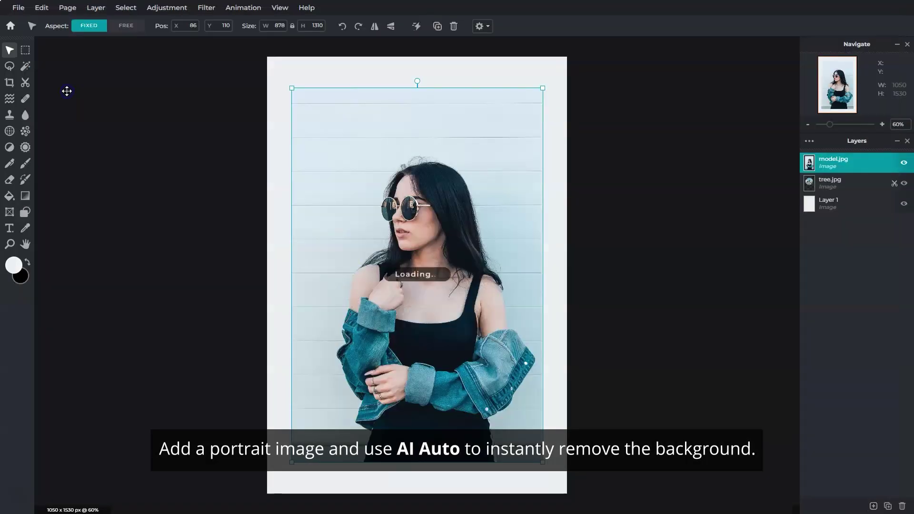
left_click_drag(292, 88, 365, 193)
left_click_drag(428, 195, 447, 250)
left_click_drag(484, 367, 514, 390)
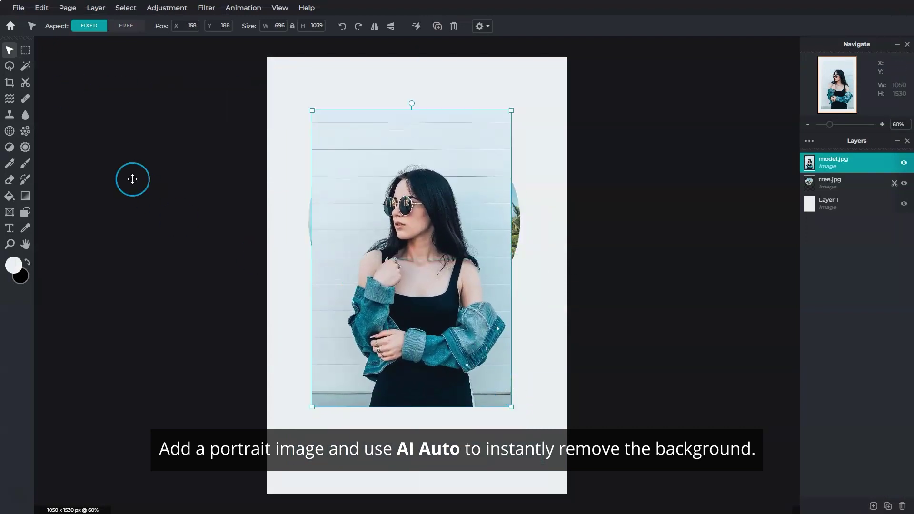
Remove the model image's background with the AI Auto cutout and duplicate the model layer twice
left_click(26, 83)
left_click(62, 26)
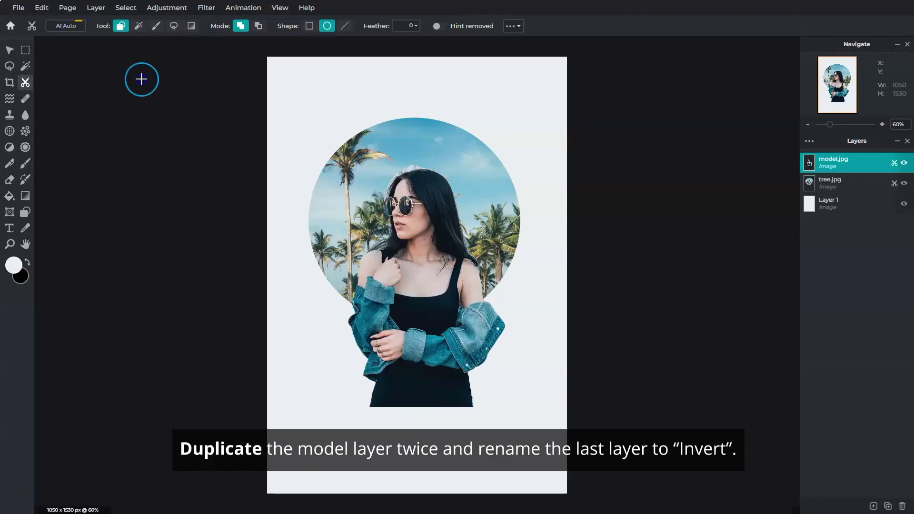
left_click(889, 507)
left_click(888, 506)
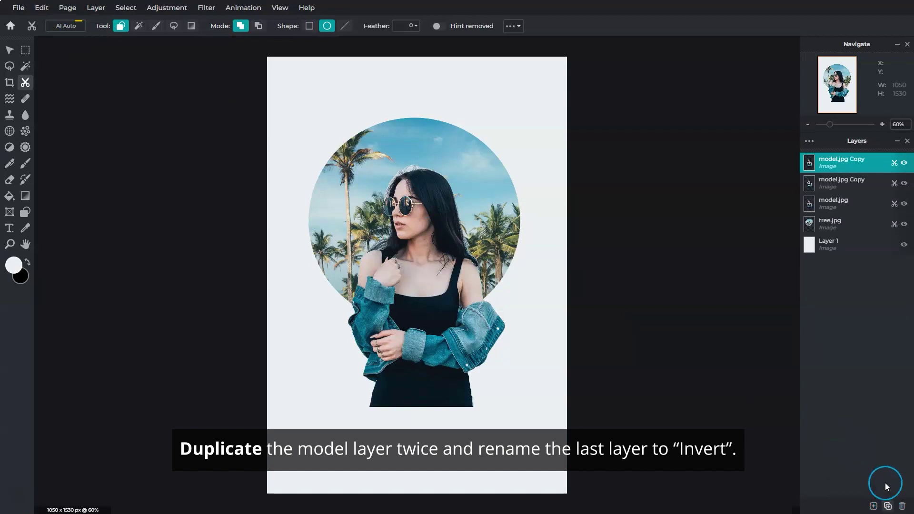
Rename the topmost model layer copy to "invert"
left_click(821, 168)
left_click(757, 189)
key("i")
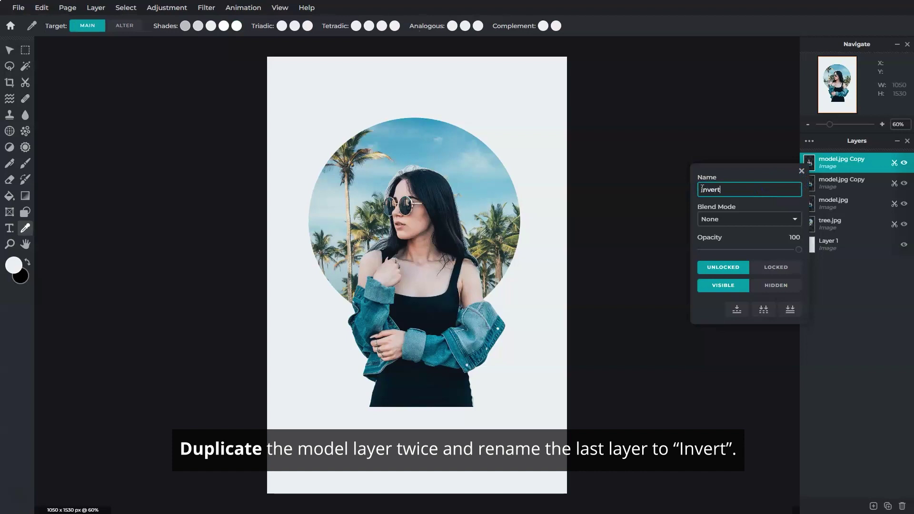
left_click(801, 171)
Invert the colors of the invert layer and apply a hue of -180 and a saturation of -50
left_click(167, 9)
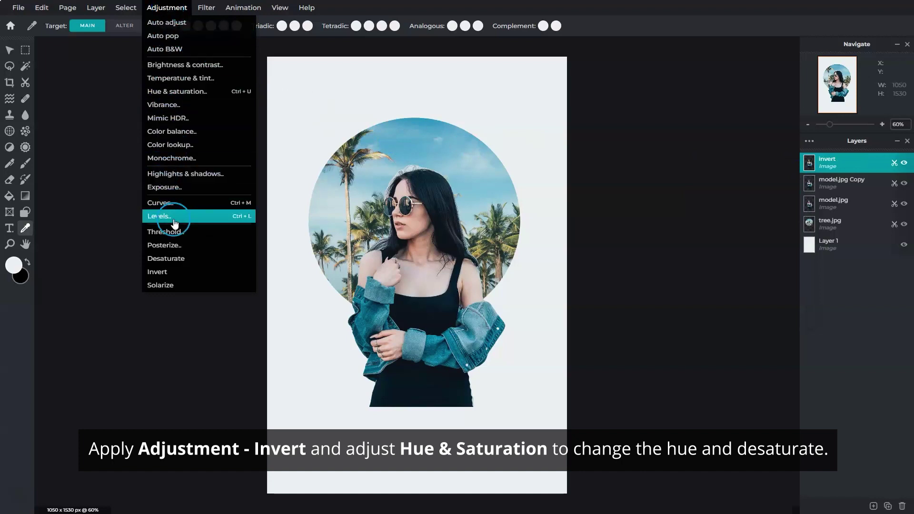
left_click(178, 267)
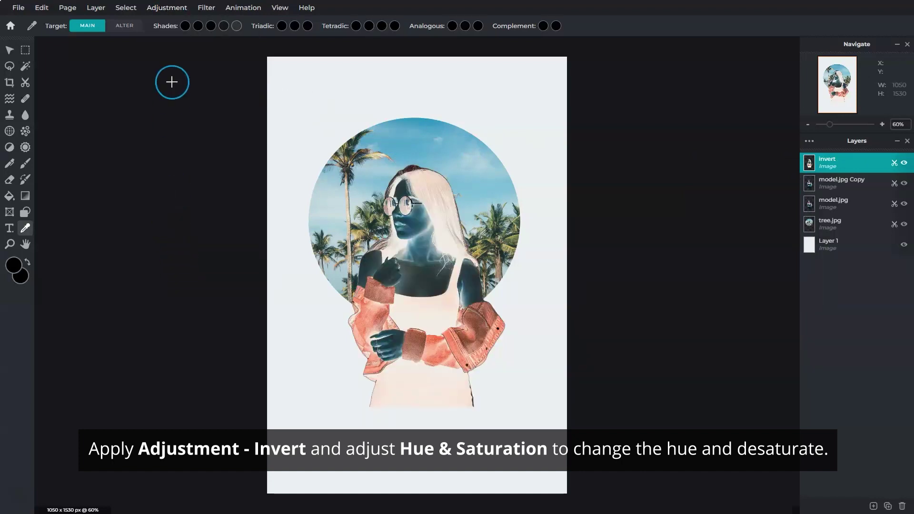
left_click(162, 8)
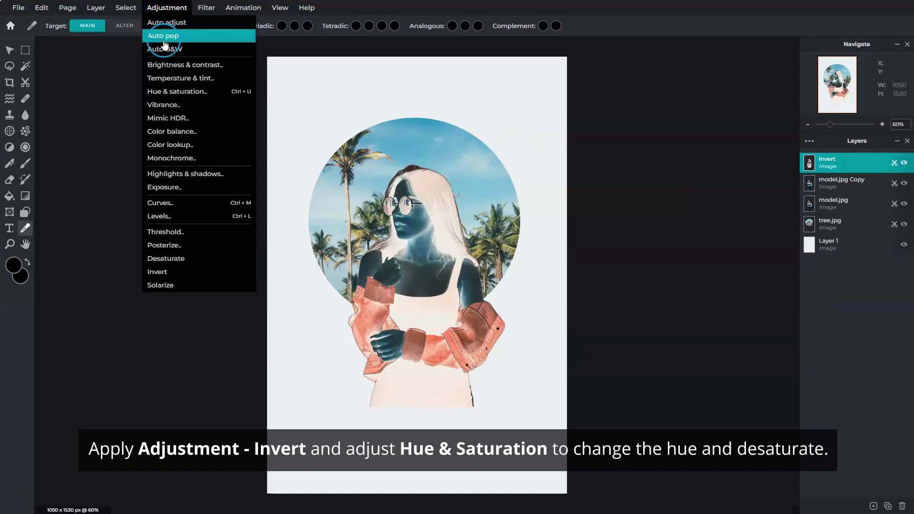
left_click(178, 92)
left_click_drag(410, 219, 530, 172)
left_click_drag(570, 211, 500, 211)
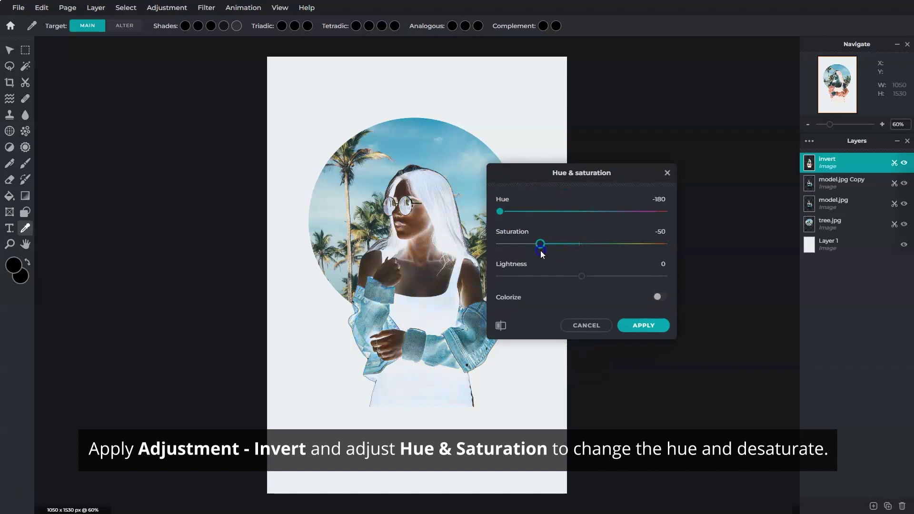
left_click(642, 328)
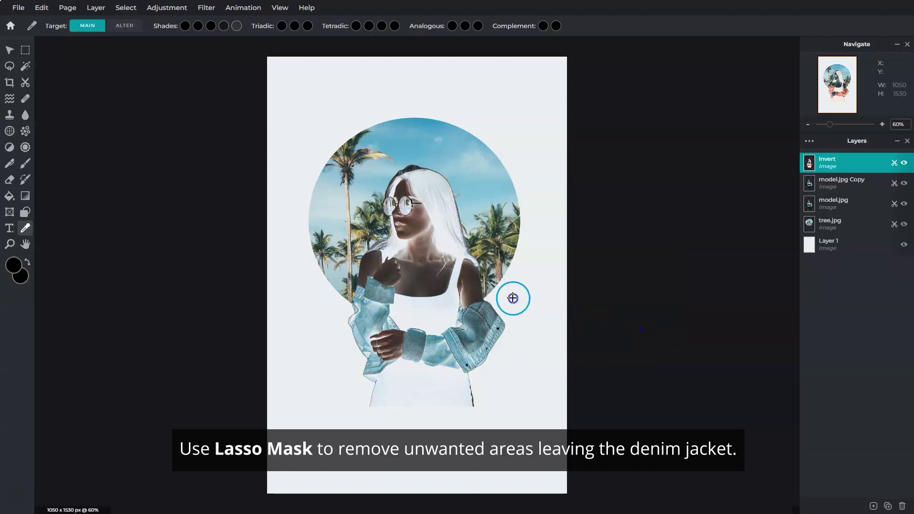
Remove everything but the denim jacket from the invert layer using a subtracting Lasso Mask with feather 2
left_click(25, 84)
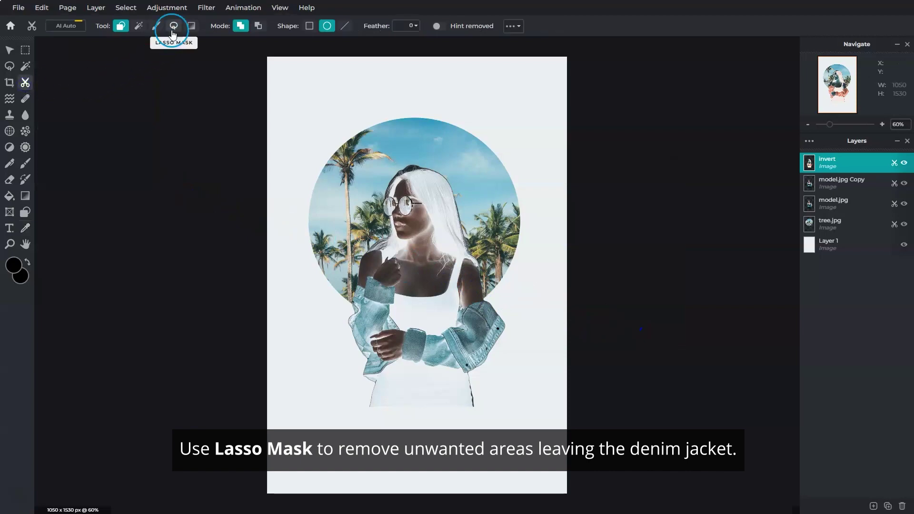
left_click(174, 26)
left_click(258, 26)
left_click(330, 26)
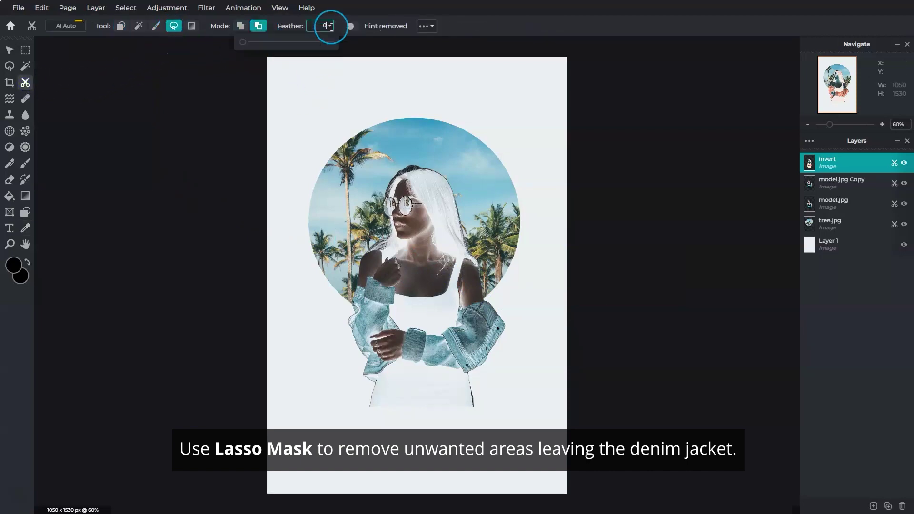
scroll(333, 238, "up", 5)
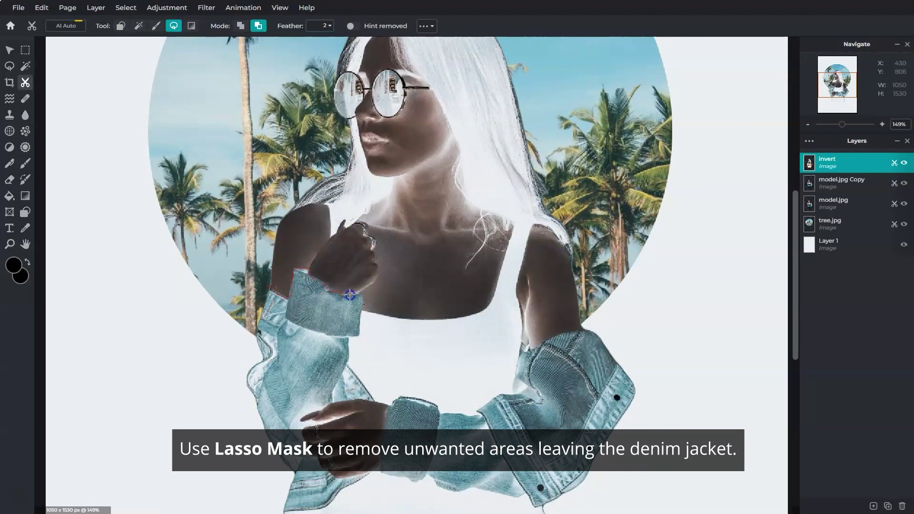
left_click_drag(350, 296, 262, 256)
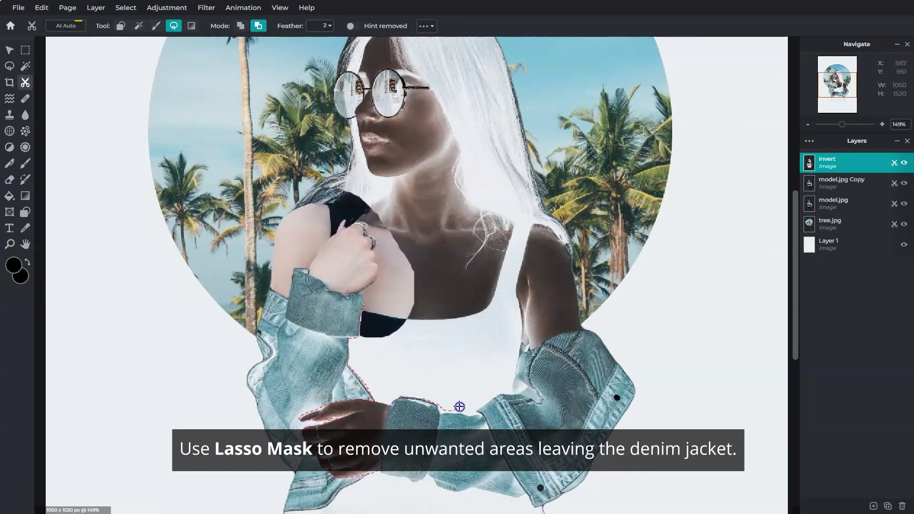
left_click_drag(441, 408, 429, 394)
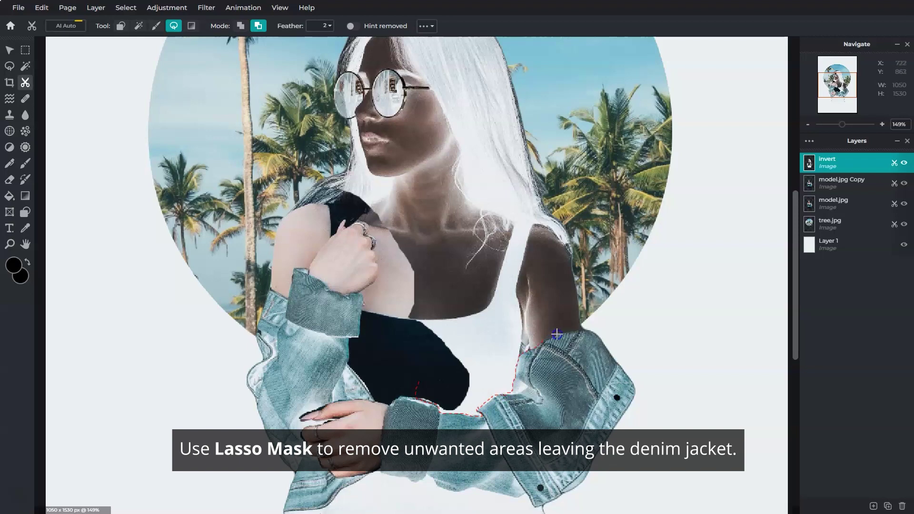
left_click_drag(554, 335, 502, 385)
left_click_drag(398, 255, 496, 105)
mouse_move(797, 255)
left_mouse_down()
mouse_move(797, 223)
mouse_move(797, 332)
left_mouse_up()
left_click_drag(312, 315, 344, 272)
left_click_drag(503, 277, 314, 334)
Add the missing jacket area beside the lower hand's fingertip back with the Lasso Mask
left_click(241, 26)
scroll(292, 184, "up", 3)
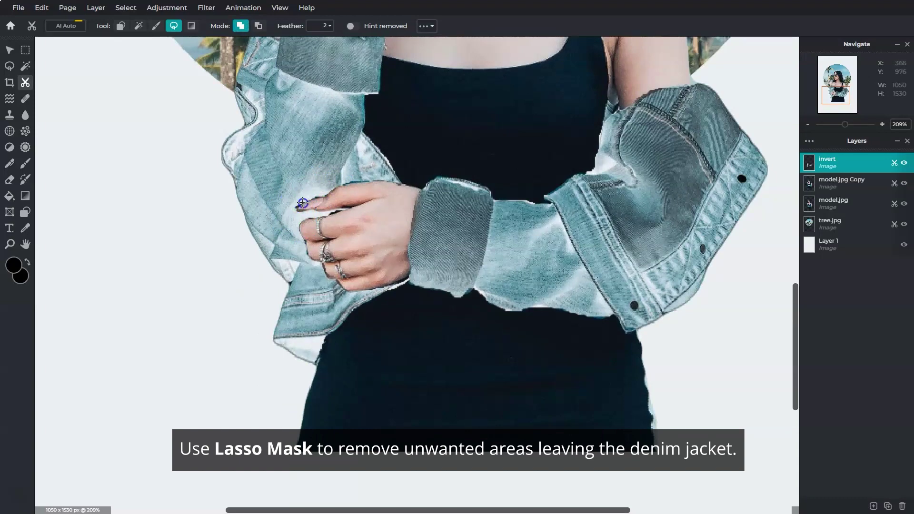
scroll(518, 215, "down", 5)
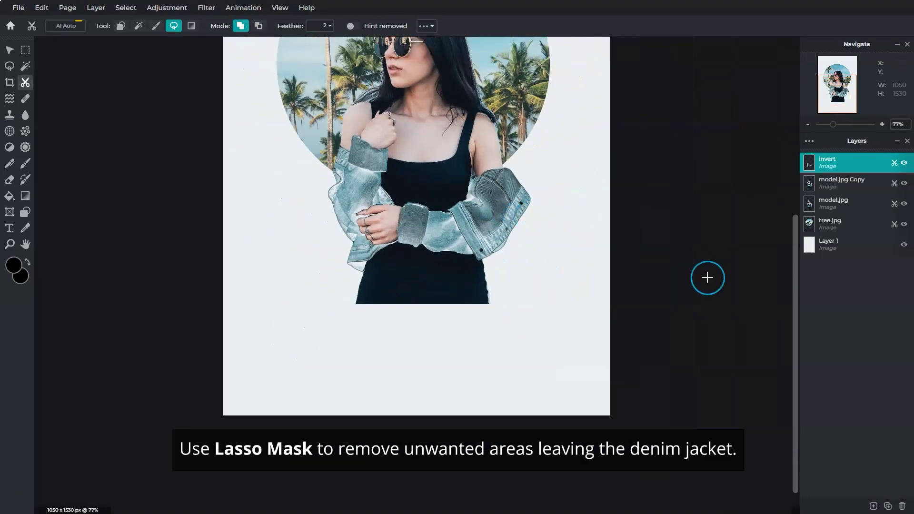
left_click_drag(796, 256, 796, 231)
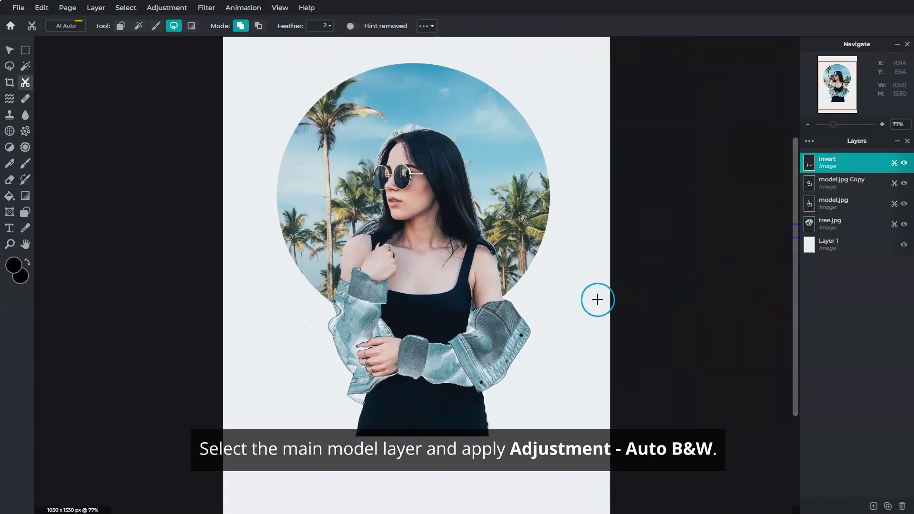
scroll(596, 300, "down", 2)
Apply the Auto B&W adjustment to the model.jpg Copy layer
left_click(828, 182)
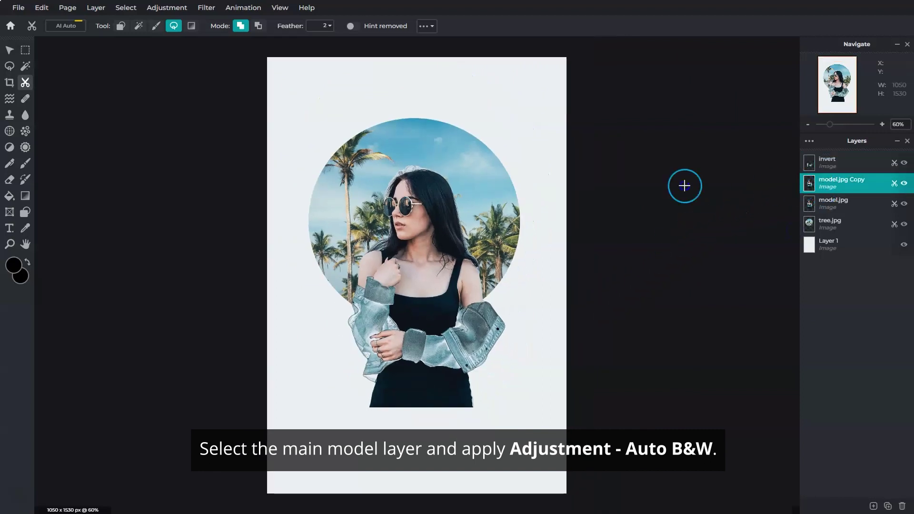
left_click(175, 10)
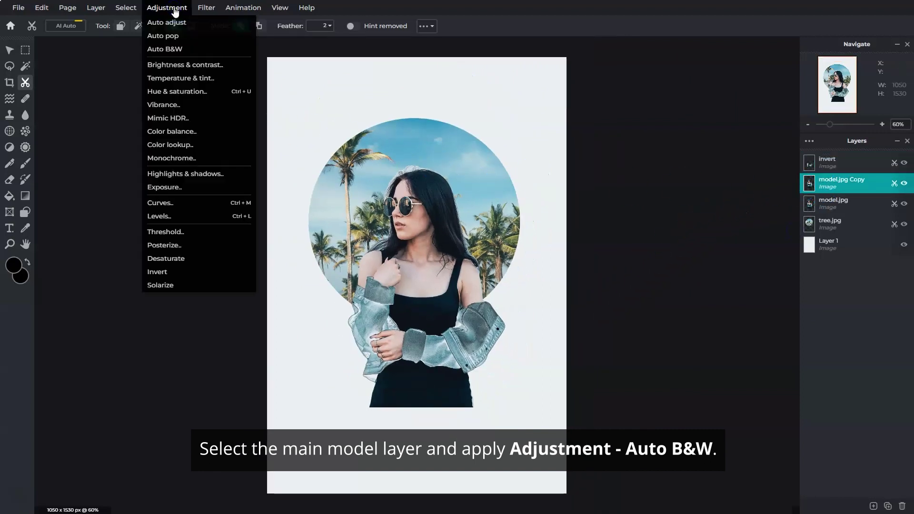
left_click(175, 46)
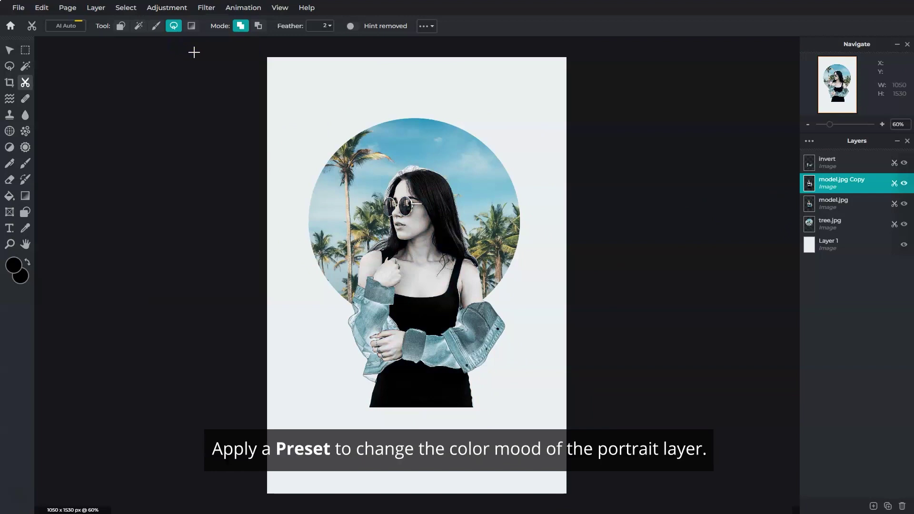
Apply the Karen effect from the effect library to the model.jpg Copy layer at a strength of about 51
left_click(209, 10)
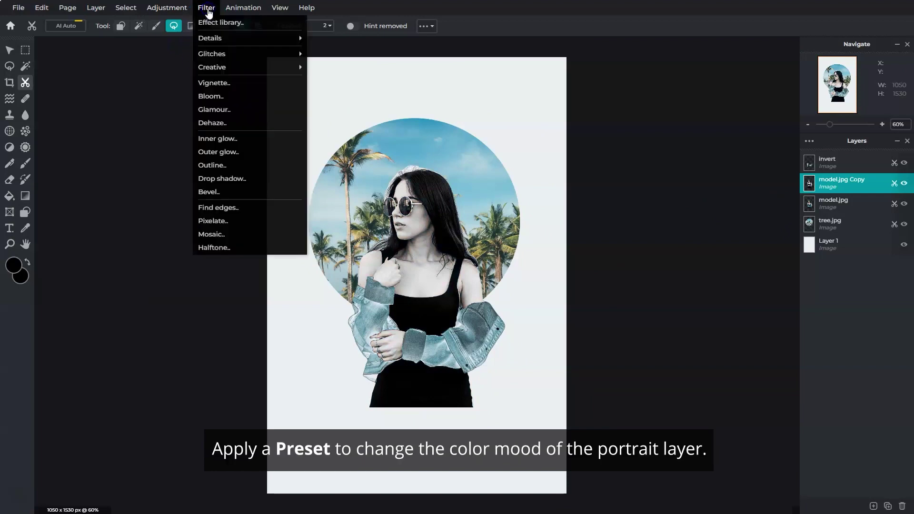
left_click(210, 22)
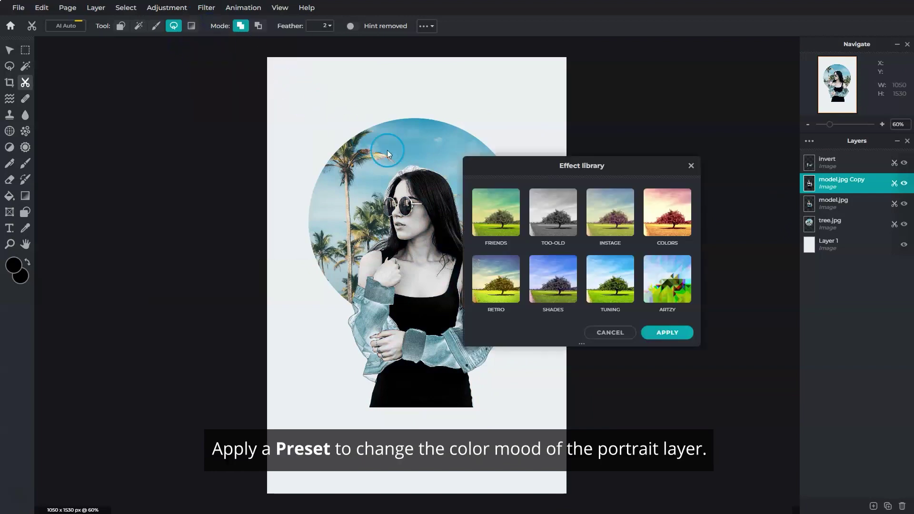
scroll(507, 231, "down", 5)
left_click(518, 245)
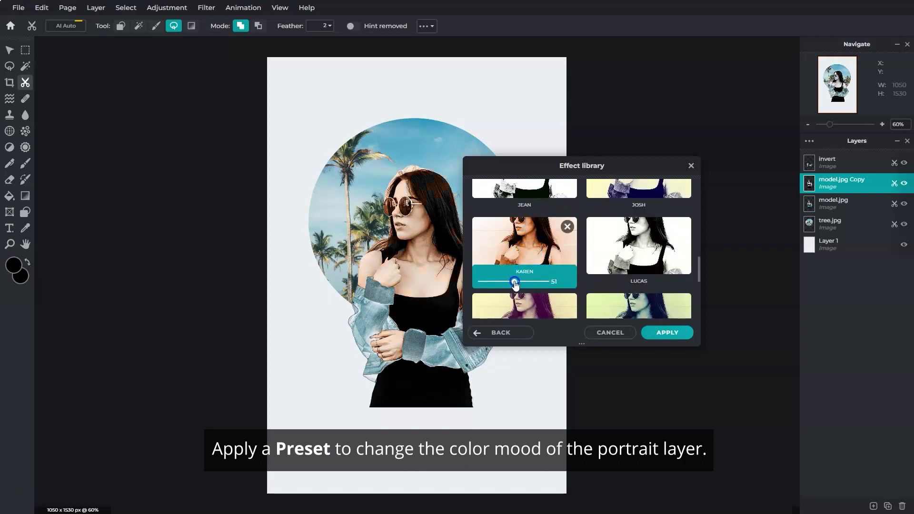
left_click(668, 333)
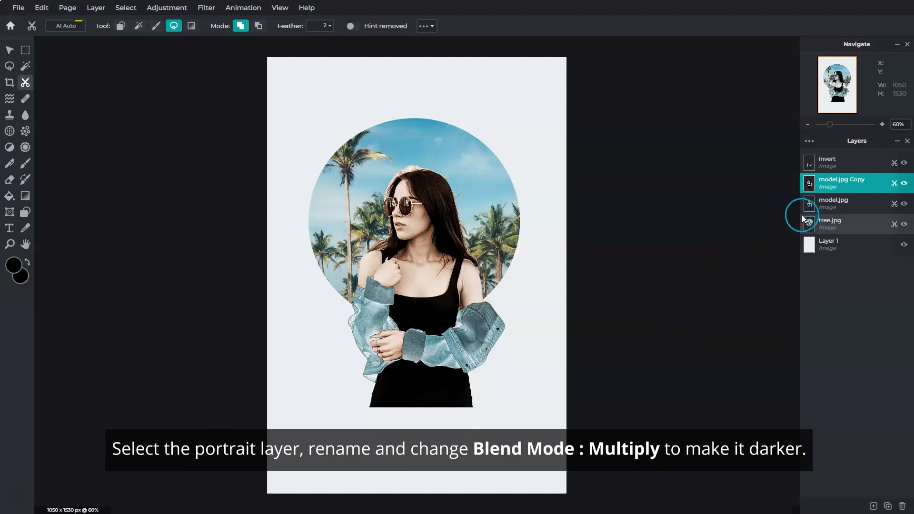
Rename the model.jpg layer as multiply and set its blend mode to Multiply
left_click(821, 208)
left_click(822, 208)
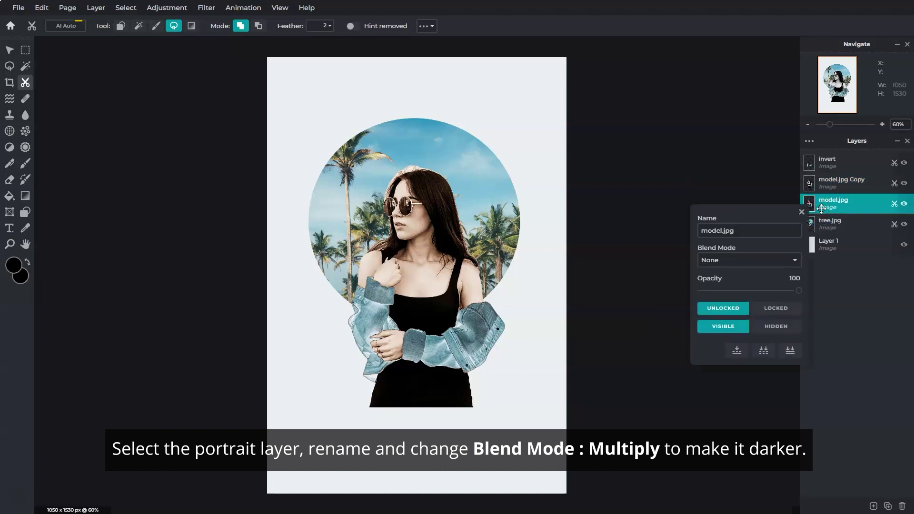
left_click_drag(762, 228, 707, 229)
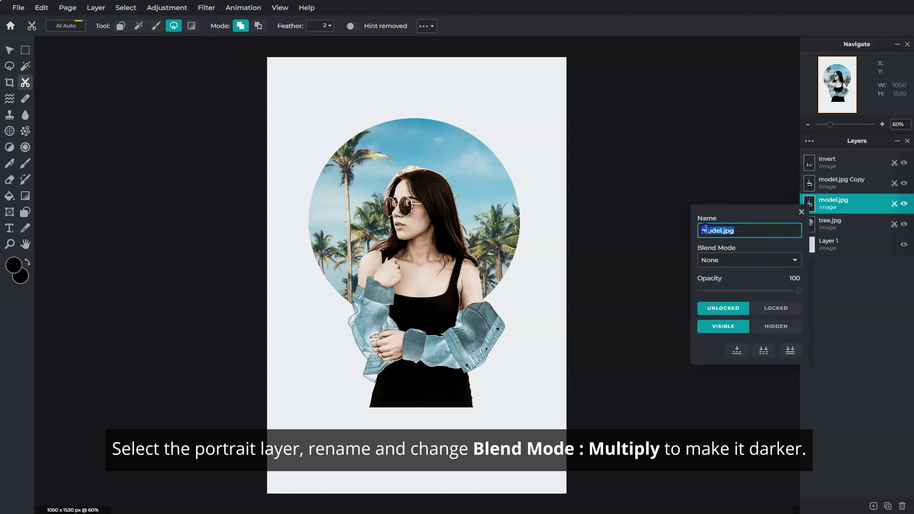
type("multiply")
left_click(721, 262)
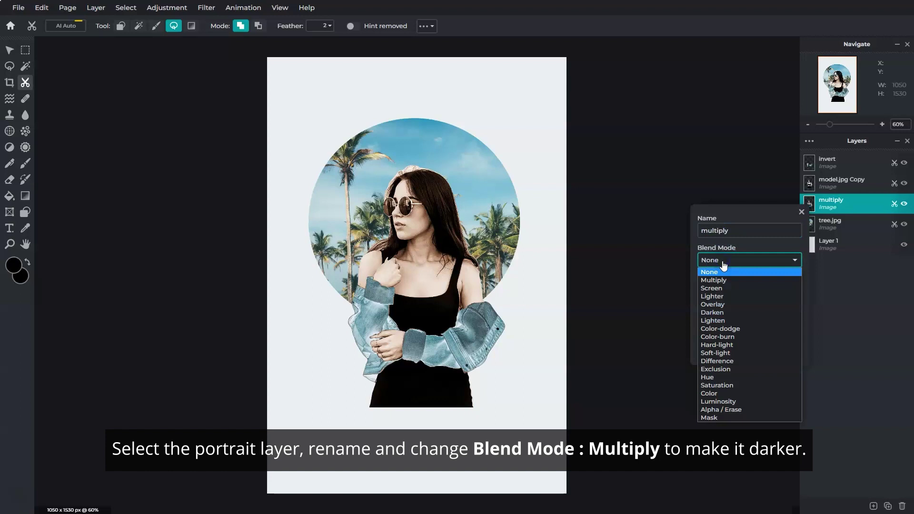
left_click(723, 279)
left_click(802, 212)
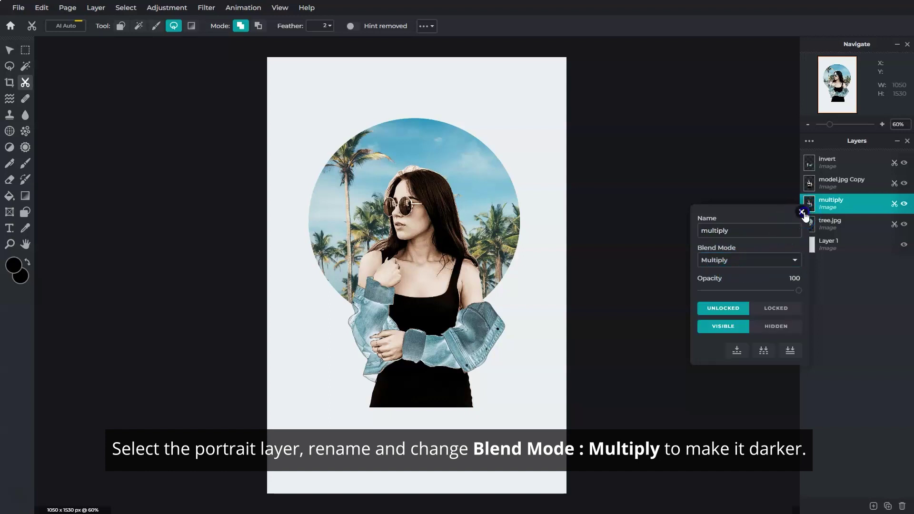
Refine the model.jpg Copy mask around the hair by subtracting the leftover background fringe with the Draw Mask at brush size 40
left_click(829, 190)
scroll(405, 197, "up", 5)
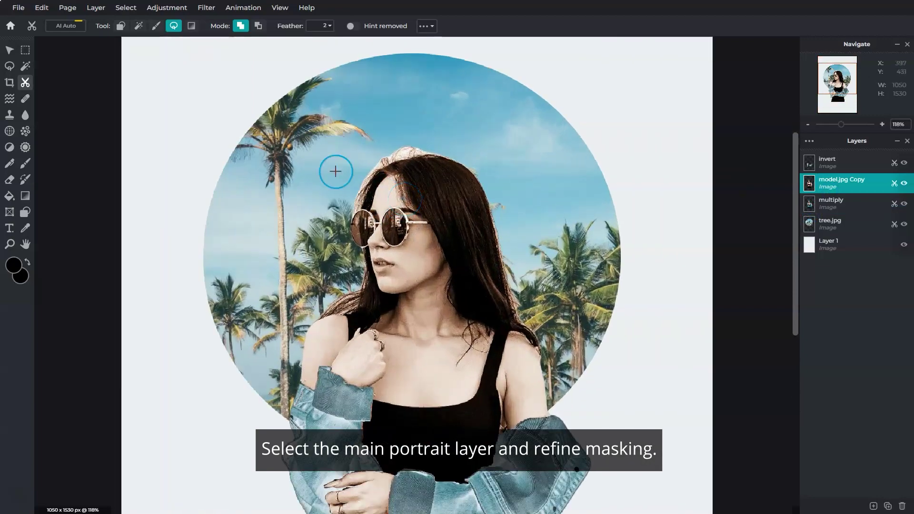
left_click(155, 29)
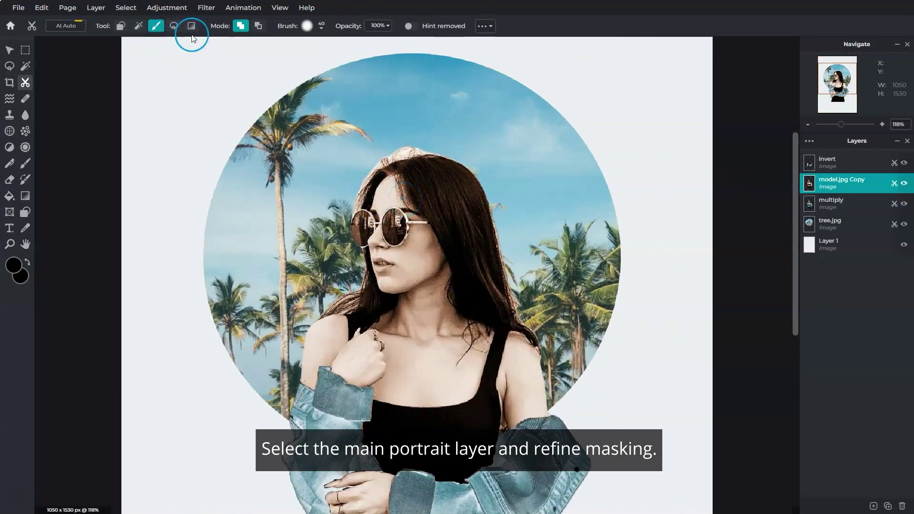
left_click(258, 26)
left_click_drag(360, 160, 418, 149)
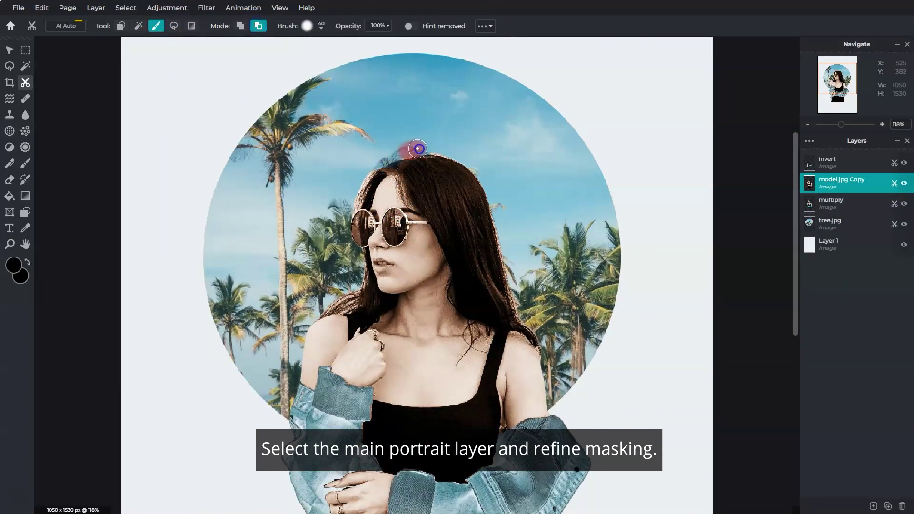
scroll(354, 187, "up", 2)
left_click_drag(355, 193, 337, 174)
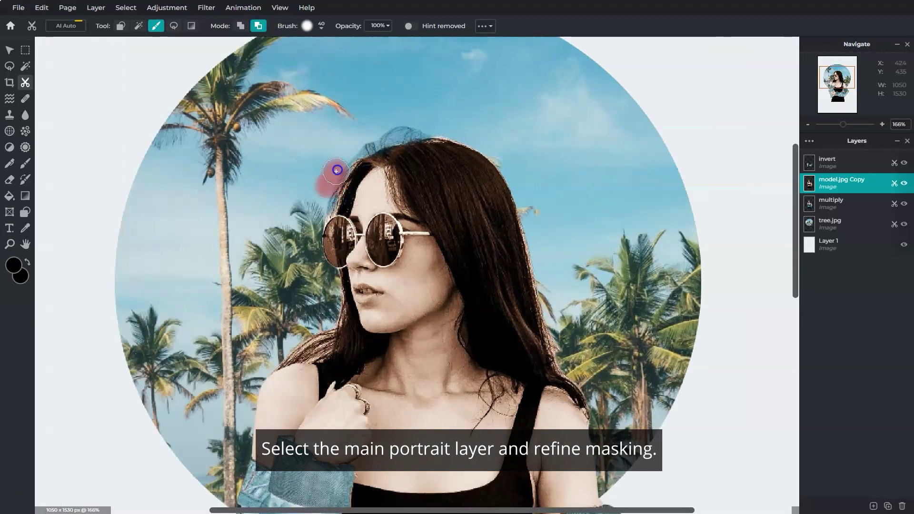
mouse_move(333, 274)
left_mouse_down()
mouse_move(334, 304)
mouse_move(318, 328)
mouse_move(275, 353)
mouse_move(322, 349)
mouse_move(303, 351)
mouse_move(327, 341)
mouse_move(279, 345)
left_mouse_up()
left_click_drag(408, 128, 499, 145)
left_click_drag(553, 343, 562, 369)
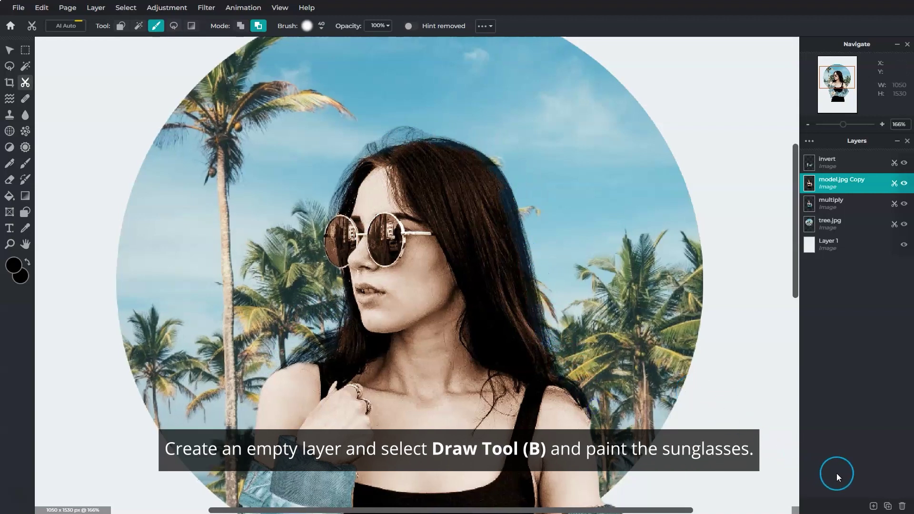
Add an empty layer above model.jpg Copy and paint the first sunglass lens light blue with the Draw tool
left_click(873, 506)
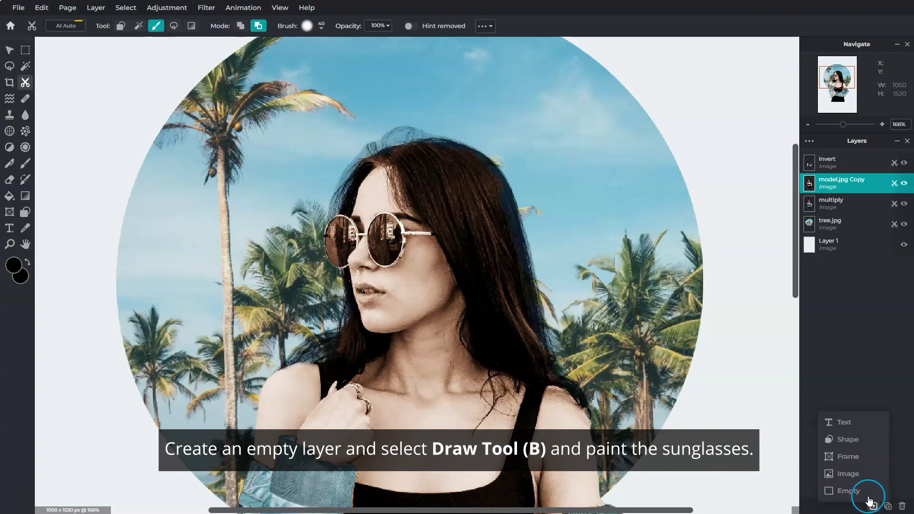
left_click(868, 497)
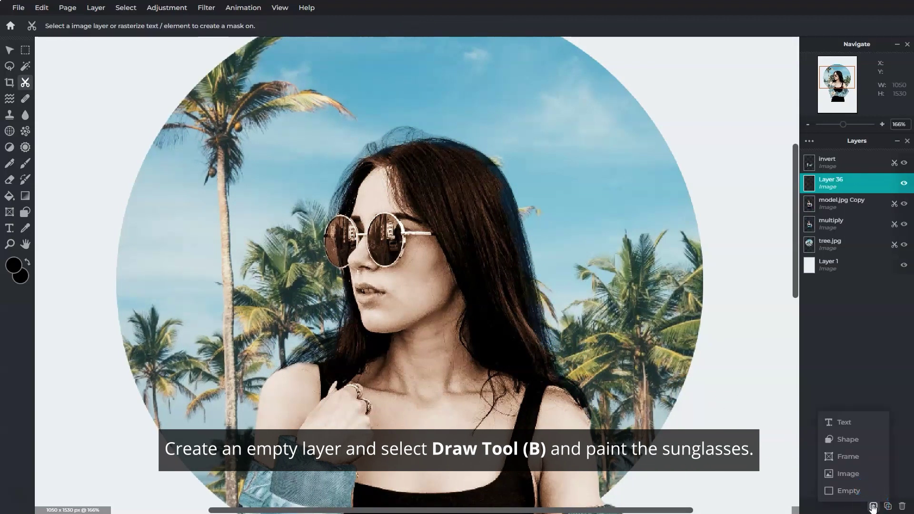
left_click(25, 163)
left_click(14, 265)
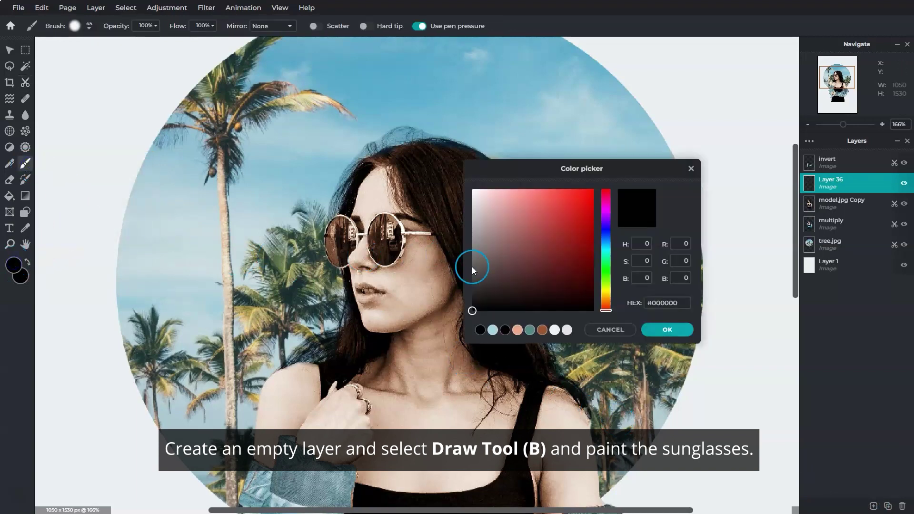
left_click(493, 330)
left_click(667, 329)
left_click_drag(341, 260, 342, 242)
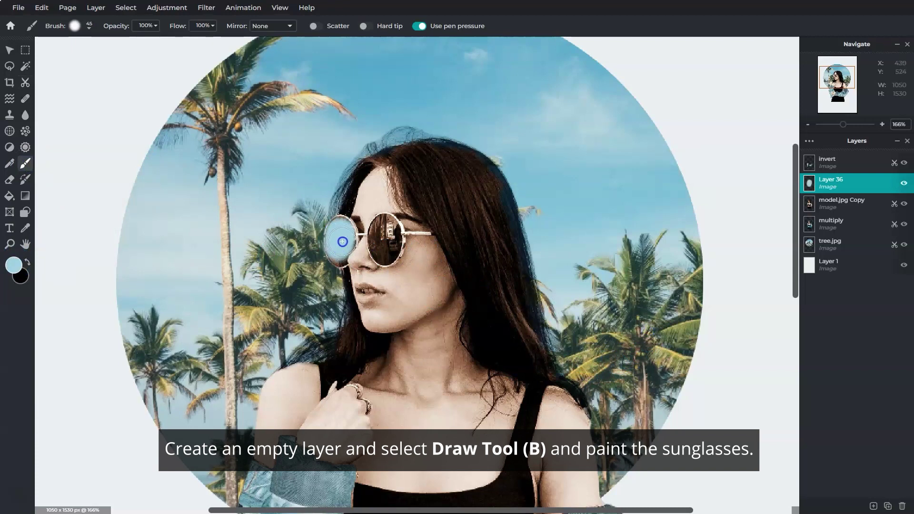
Reduce the brush size to 35 and paint the second sunglass lens in the same light blue
left_click(75, 25)
left_click_drag(94, 61, 91, 60)
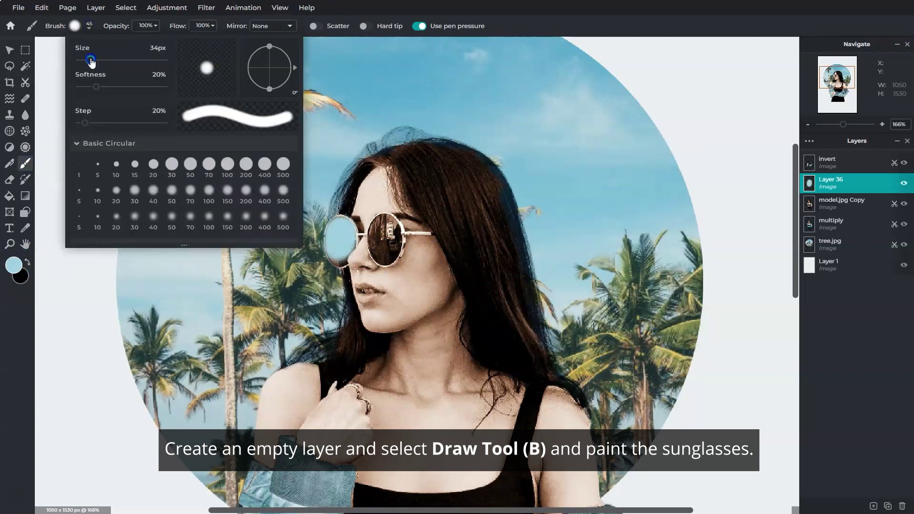
mouse_move(341, 236)
left_mouse_down()
mouse_move(341, 257)
mouse_move(345, 243)
mouse_move(381, 226)
left_mouse_up()
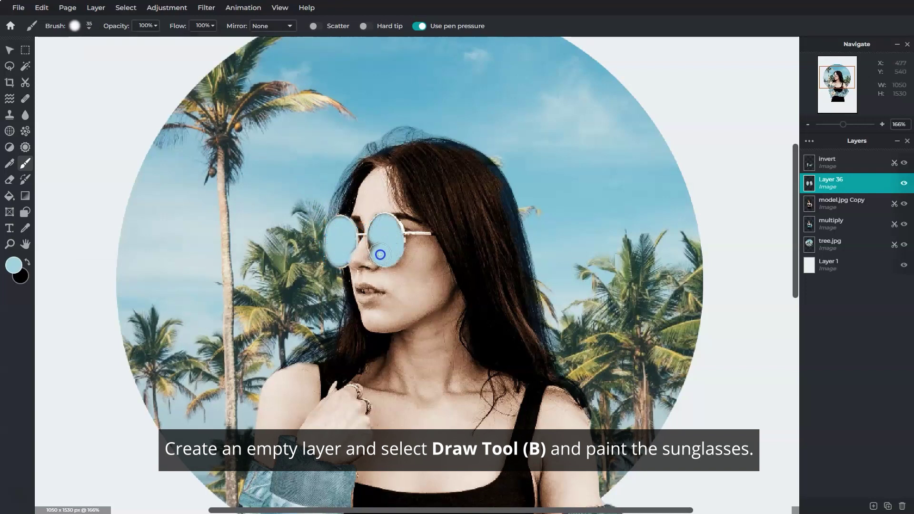
Lower the opacity of the painted lens layer slightly so the reflections show through
left_click(821, 184)
left_click_drag(790, 270, 776, 270)
left_click(801, 191)
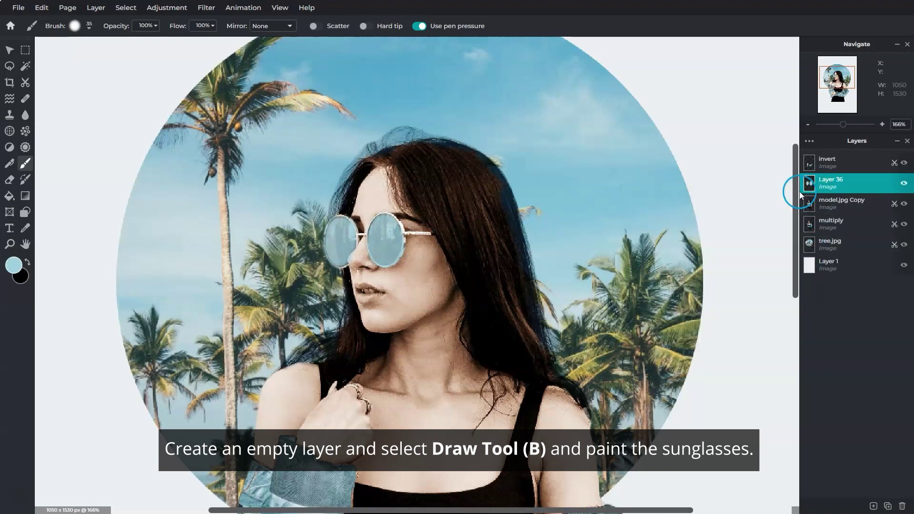
Draw a large circle above the invert layer, extending past the poster's lower-right corner, and fill it with teal #548C83
scroll(778, 212, "down", 2)
scroll(778, 213, "down", 4)
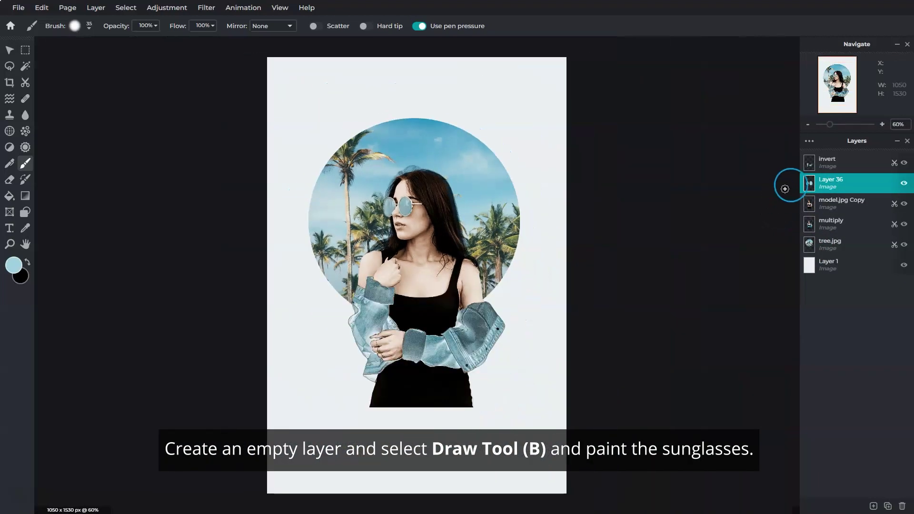
left_click(821, 166)
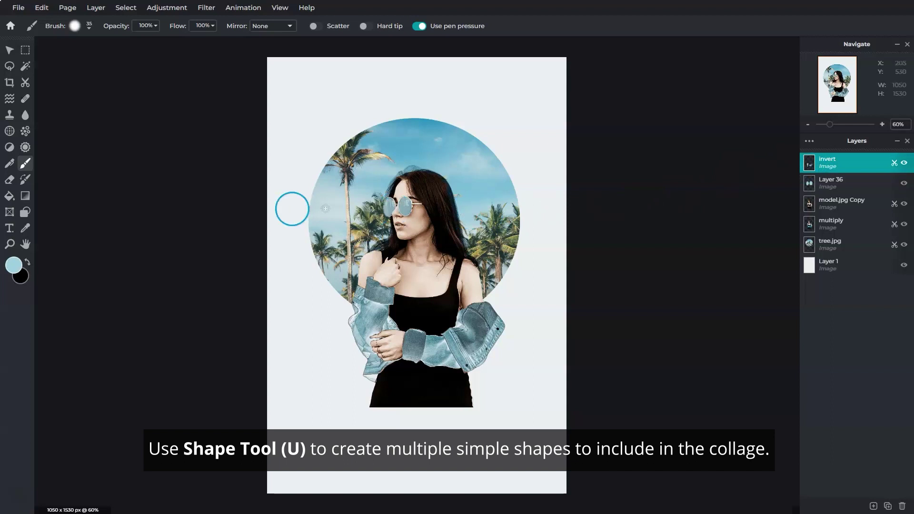
left_click(26, 213)
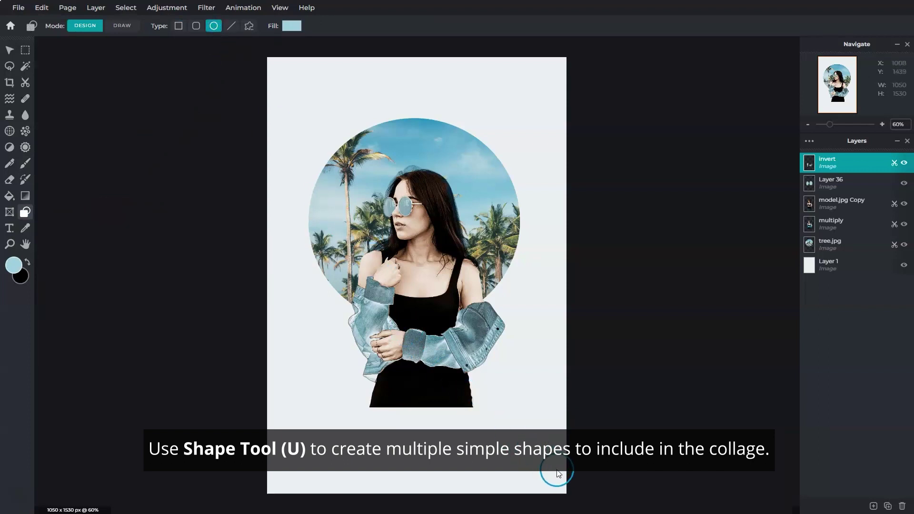
left_click_drag(560, 479, 379, 296)
left_click_drag(486, 394, 526, 438)
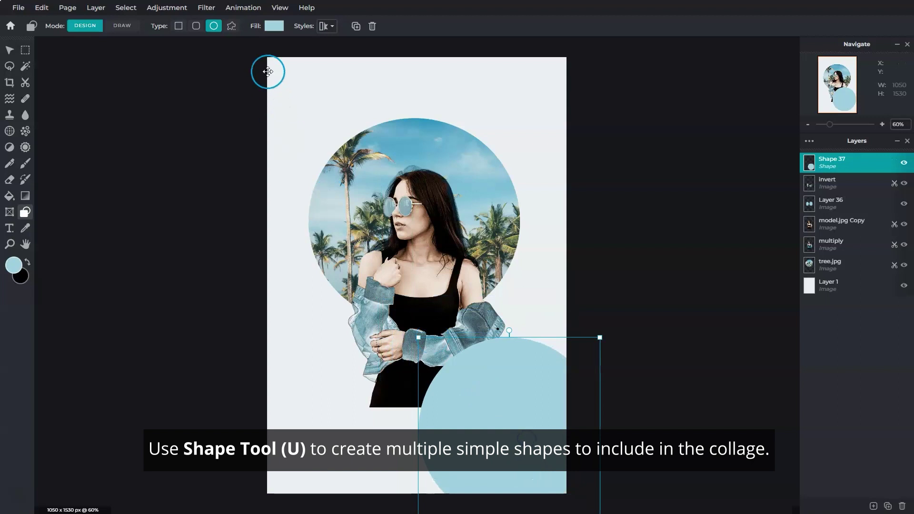
left_click(269, 33)
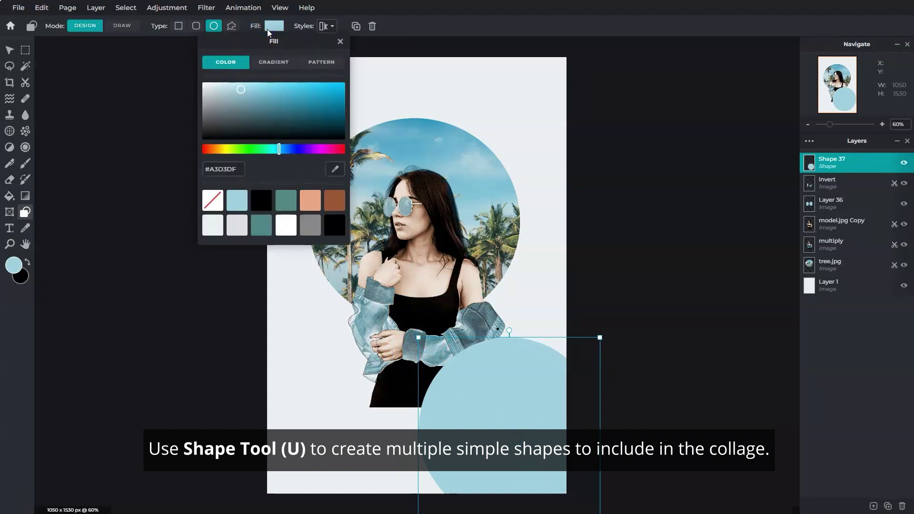
left_click(287, 202)
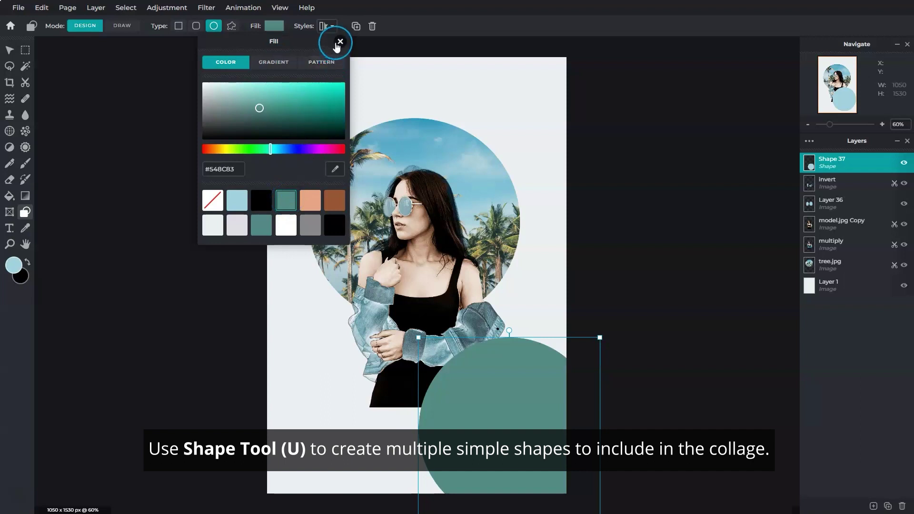
left_click(340, 41)
Duplicate the teal circle, shrink it to about half size below the portrait, fill it brown, and place its layer under the original
left_click(889, 506)
left_click_drag(554, 466, 439, 431)
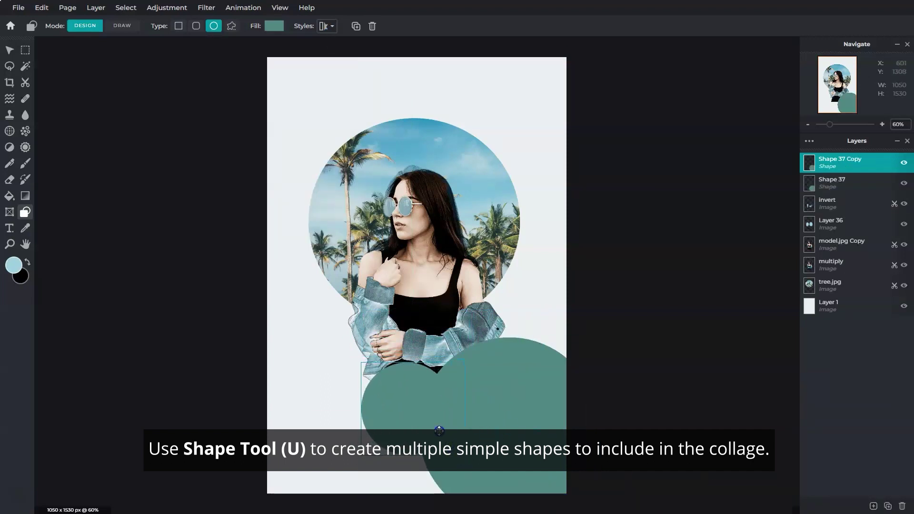
left_click(275, 26)
left_click(309, 198)
left_click(345, 43)
left_click_drag(841, 162, 844, 188)
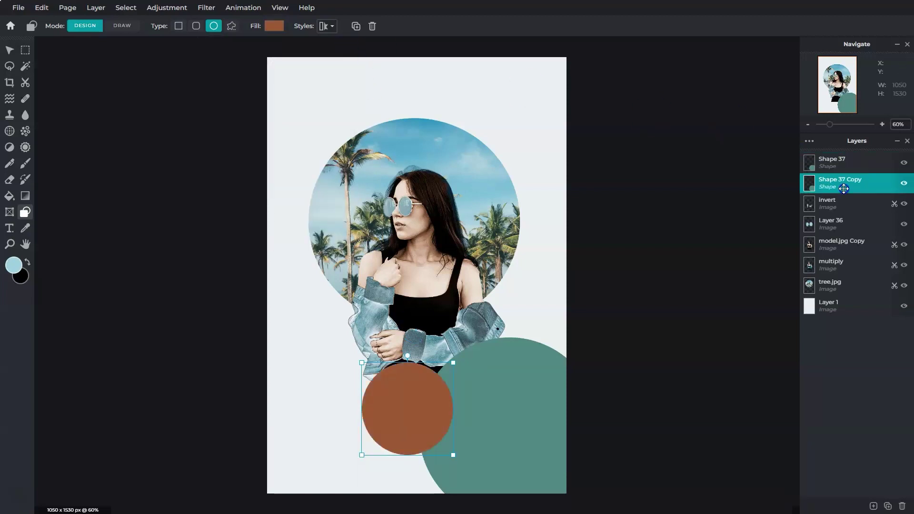
Duplicate the brown circle, shrink it beside the jacket's left sleeve, fill it peach #E6A585, and place its layer directly above tree.jpg
left_click(888, 507)
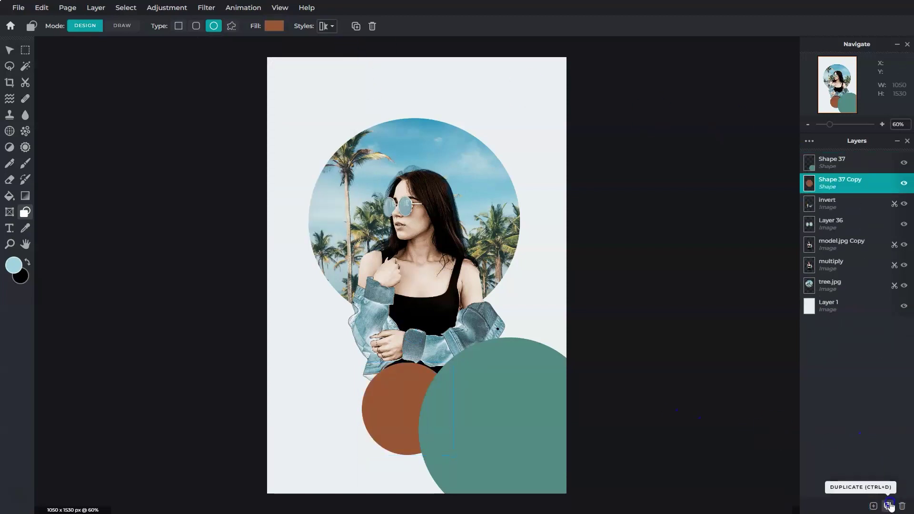
left_click_drag(406, 409, 351, 321)
left_click_drag(406, 384, 373, 362)
left_click_drag(840, 183, 832, 284)
left_click_drag(373, 362, 372, 358)
left_click(274, 27)
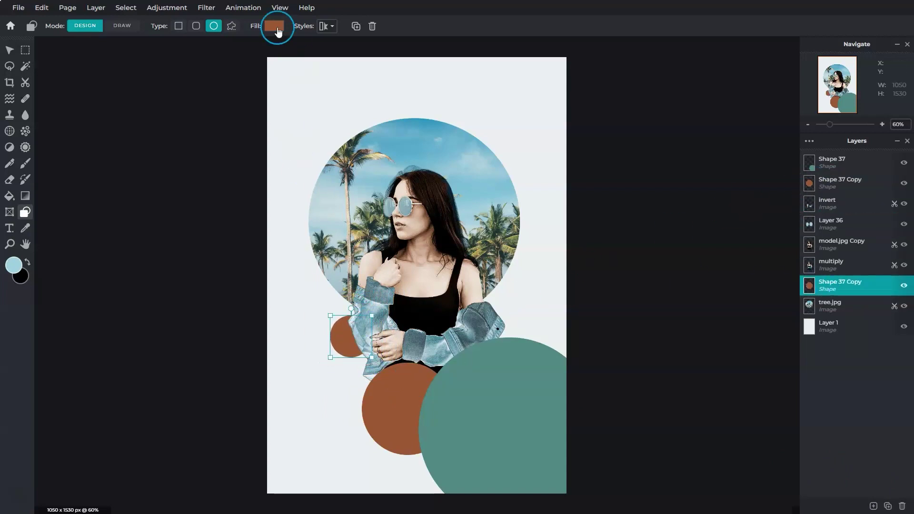
left_click(334, 200)
left_click(340, 42)
Duplicate the peach circle into the poster's upper-right corner and fill the copy light blue
left_click(888, 506)
left_click_drag(352, 339, 539, 81)
left_click(274, 26)
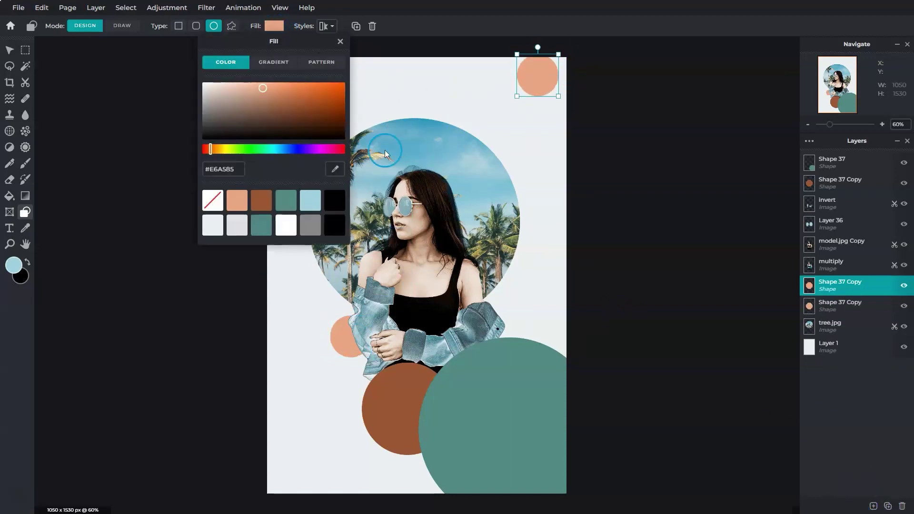
left_click(314, 198)
left_click(342, 42)
Duplicate the large teal circle, shrink it, and place the copy over the poster's upper-left corner, overlapping the palm tree image
left_click(848, 163)
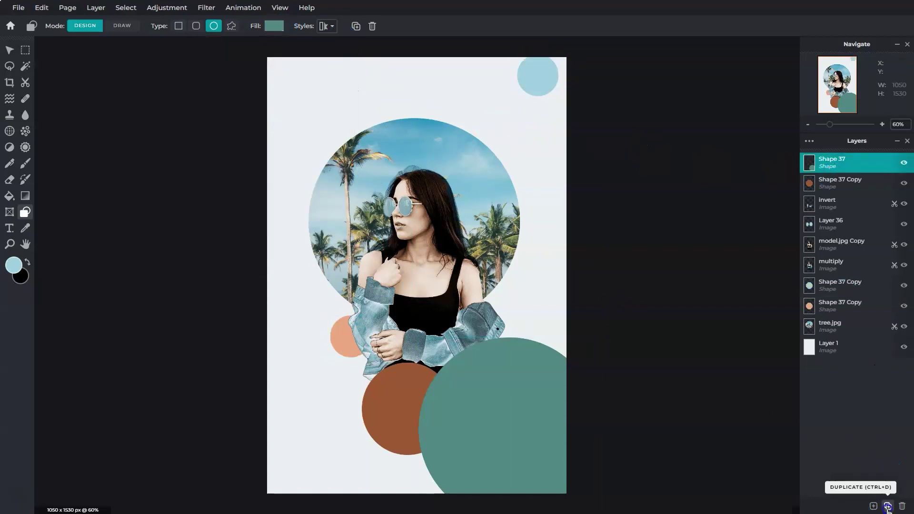
left_click(888, 506)
left_click_drag(538, 446, 357, 143)
left_click_drag(419, 215, 357, 186)
left_click_drag(305, 100, 319, 114)
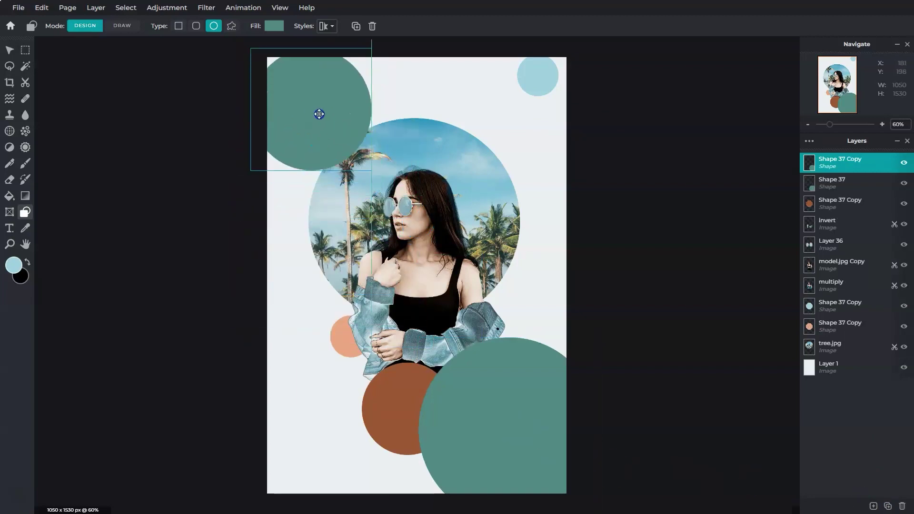
Set the blend mode of the upper-left teal circle to Multiply
left_click(822, 165)
left_click(777, 218)
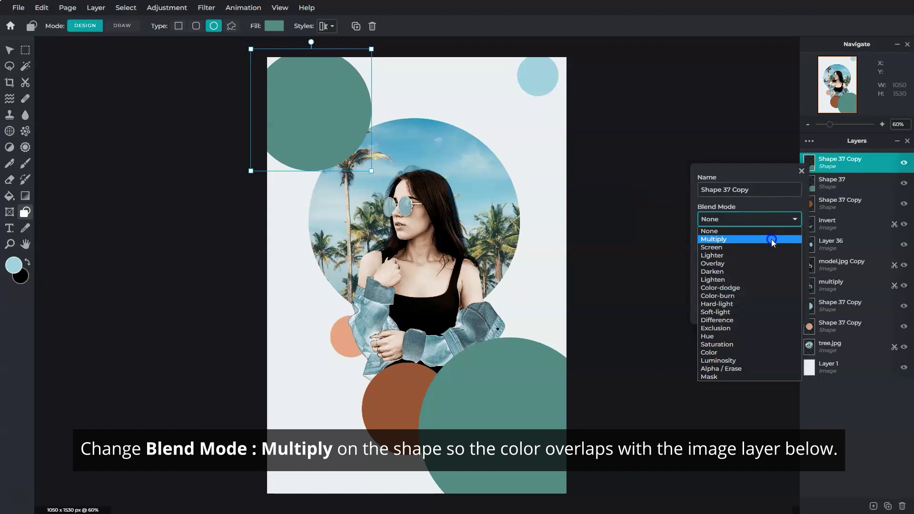
left_click(772, 239)
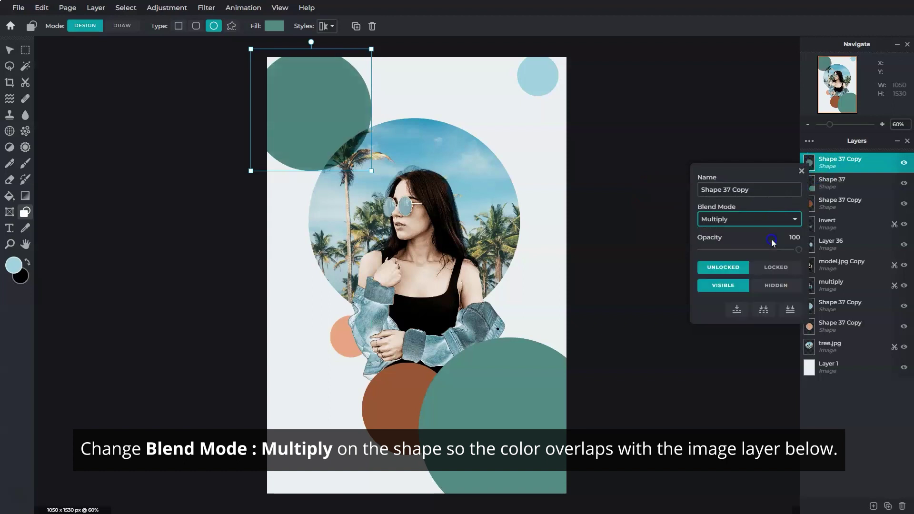
left_click(802, 171)
Draw a teal diagonal line, size 4, at the poster's left edge below the peach circle, directly above the tree.jpg layer
left_click(855, 341)
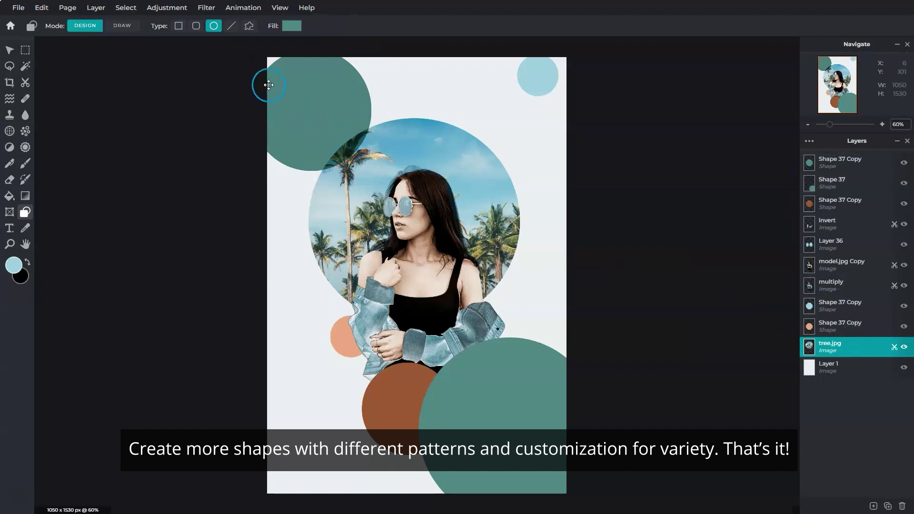
left_click(231, 27)
left_click(274, 36)
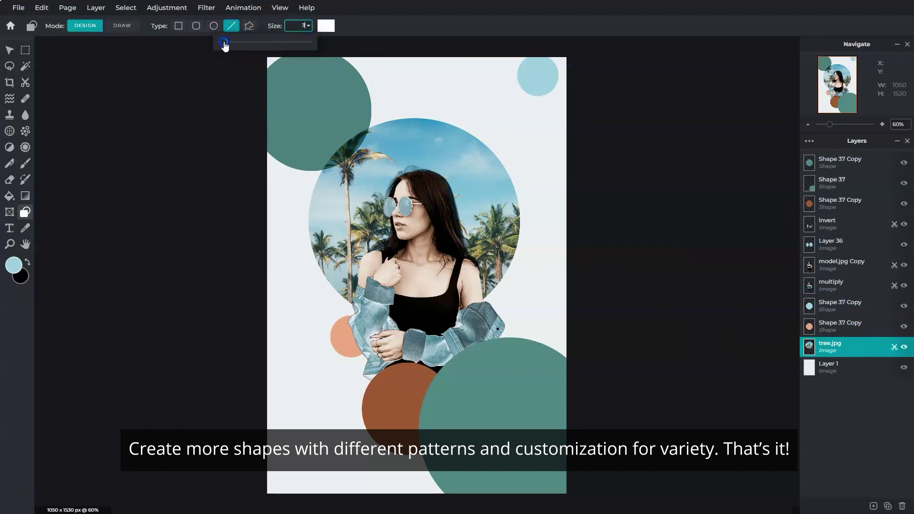
left_click(322, 29)
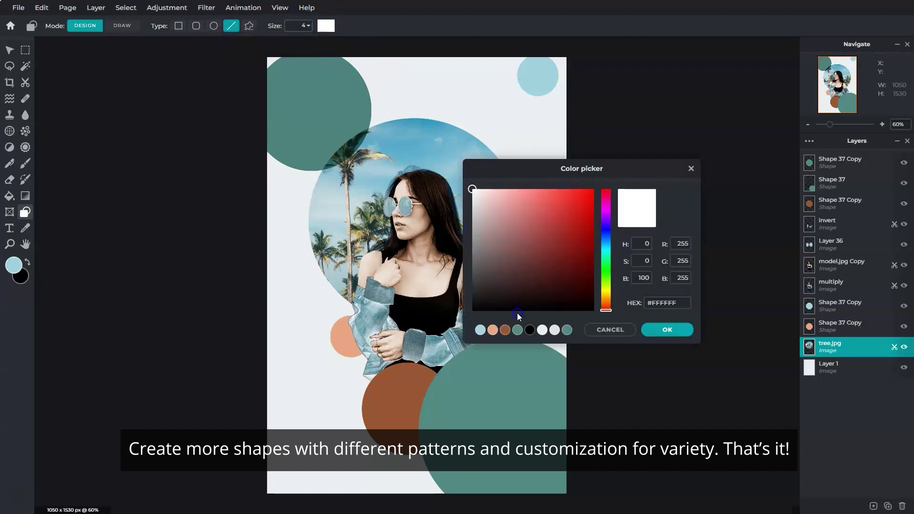
left_click(514, 327)
left_click(658, 332)
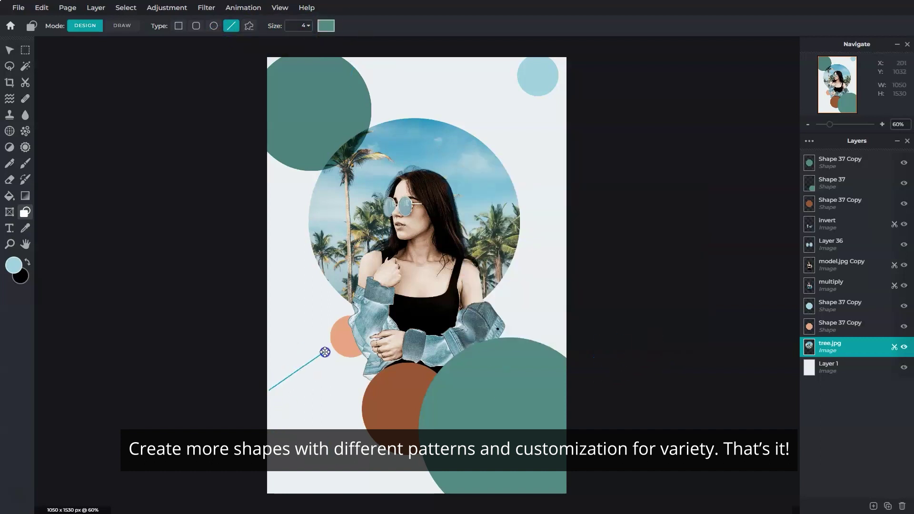
left_click_drag(330, 349, 314, 360)
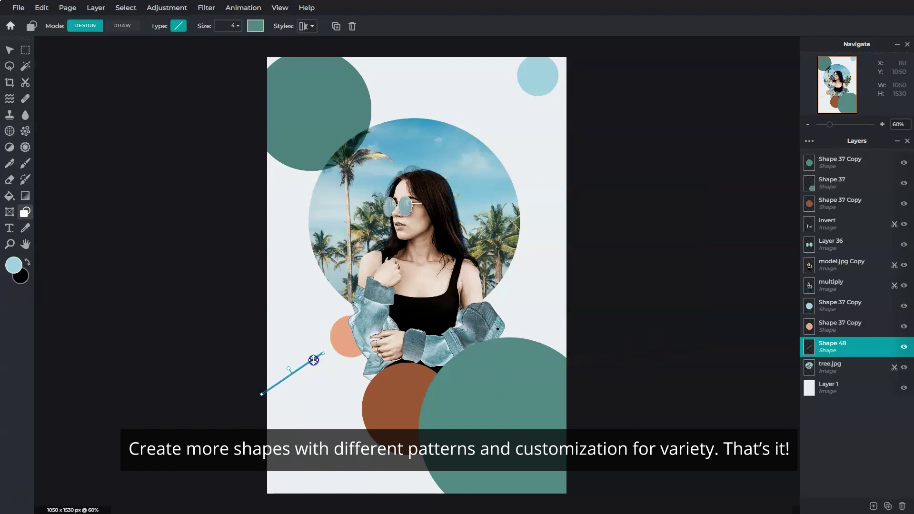
Duplicate the line into a second teal line beside it and three parallel peach lines across the upper-left teal circle, layered on top
left_click(888, 506)
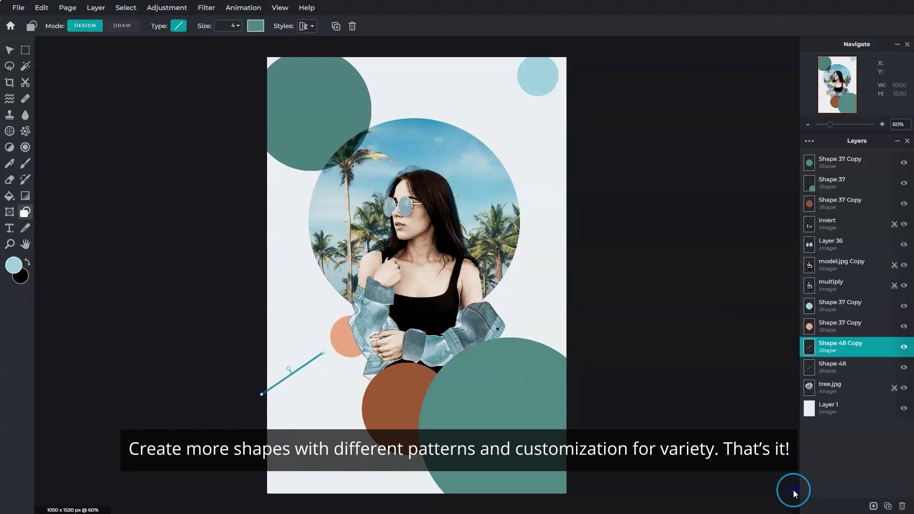
left_click_drag(295, 376, 287, 149)
key("ctrl+shift+bracketright")
left_click(256, 25)
left_click(505, 329)
left_click(667, 330)
left_click(888, 507)
left_click(888, 506)
Draw a rectangle over the upper-right part of the palm tree circle, directly above the tree.jpg layer
left_click(513, 291)
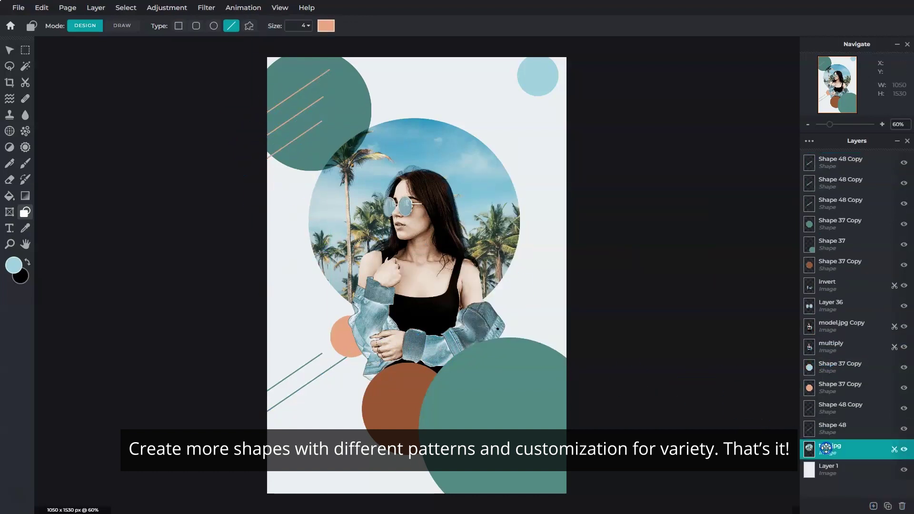
left_click(179, 27)
left_click_drag(406, 105, 534, 266)
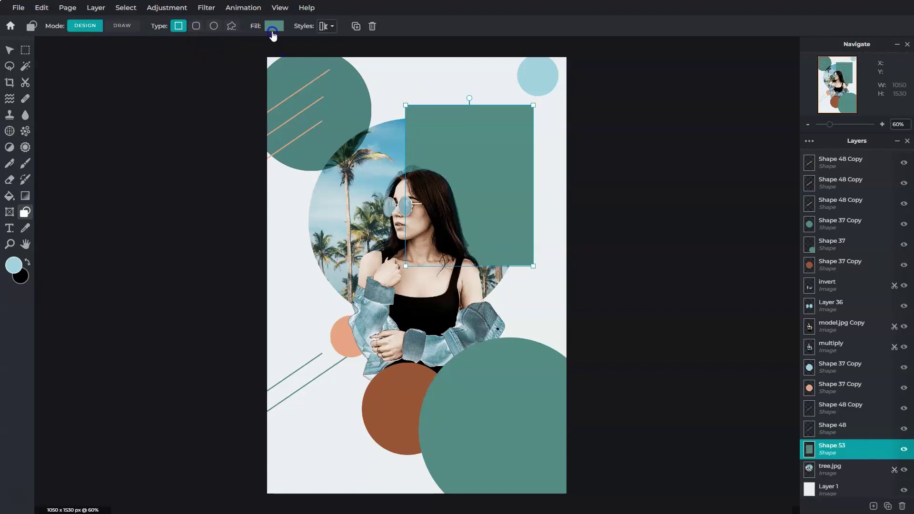
Fill the rectangle with a peach dot pattern at a reduced scale and move it slightly down and to the right
left_click(273, 31)
left_click(322, 63)
left_click(336, 238)
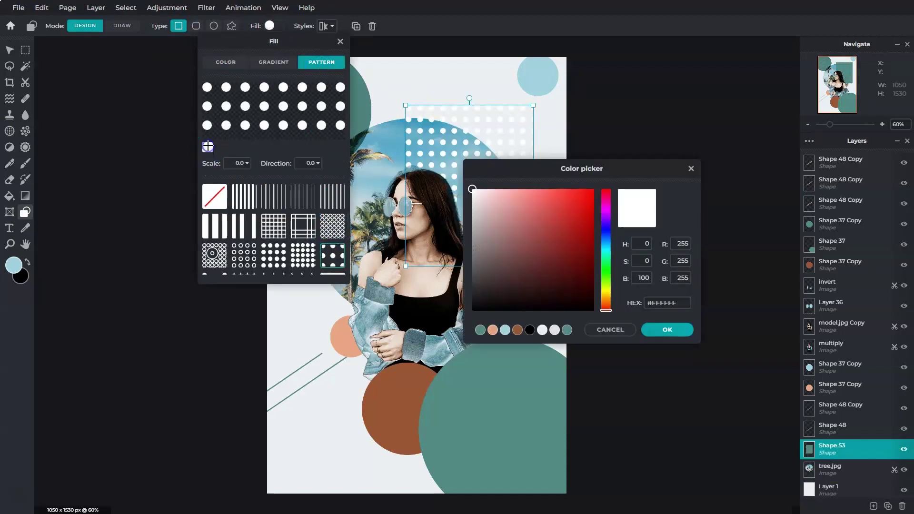
left_click(492, 329)
left_click(661, 329)
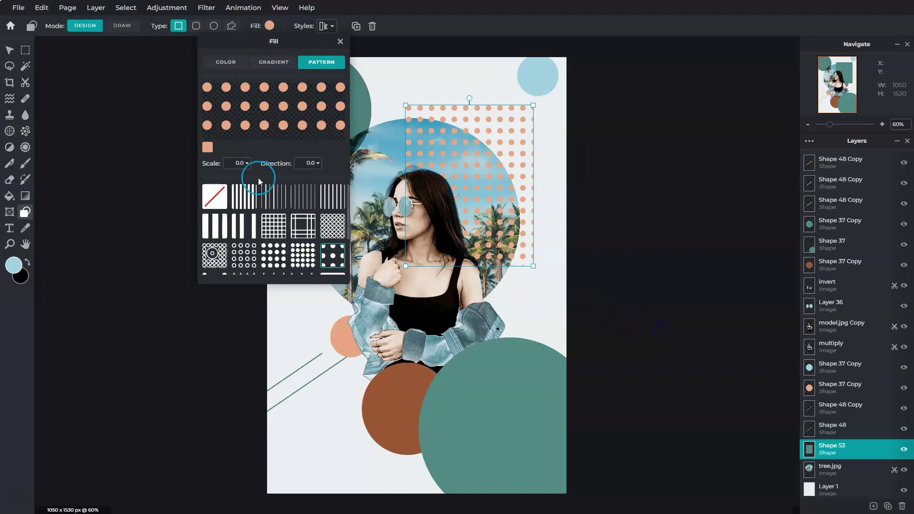
left_click(241, 163)
left_click(198, 179)
left_click(341, 41)
left_click_drag(492, 203, 504, 214)
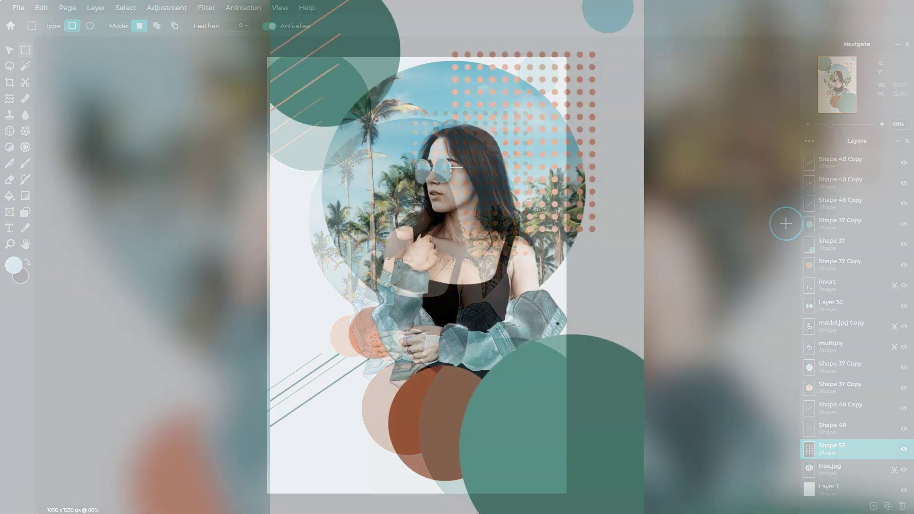